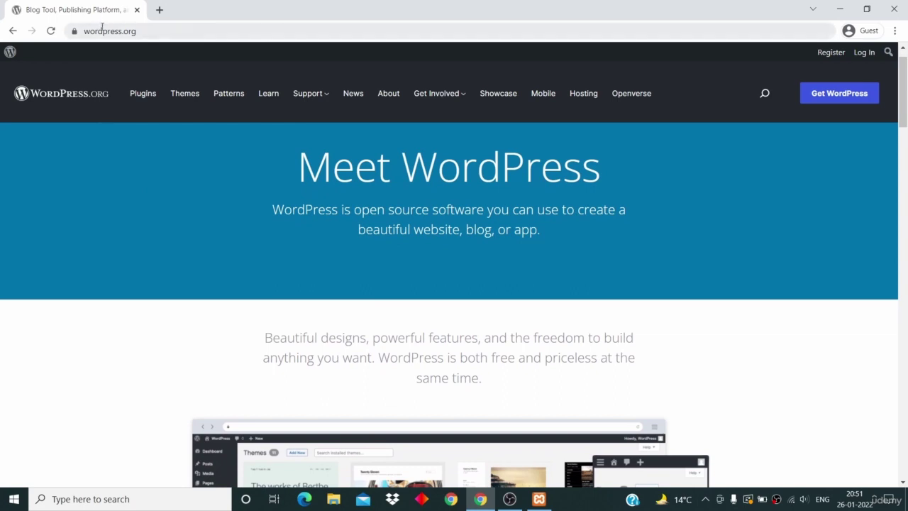
# Step: Go to the WordPress.org download page and scroll to the download button
pyautogui.scroll(1, 108, 181)
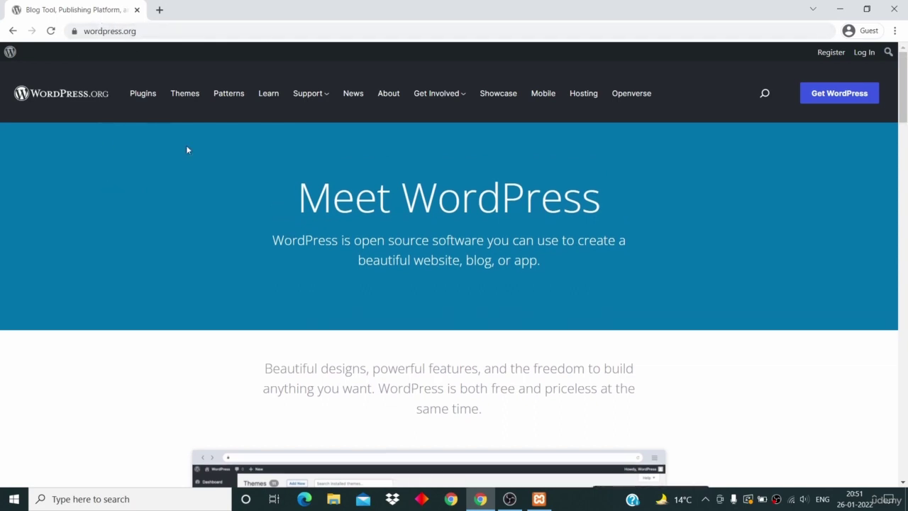
pyautogui.click(849, 96)
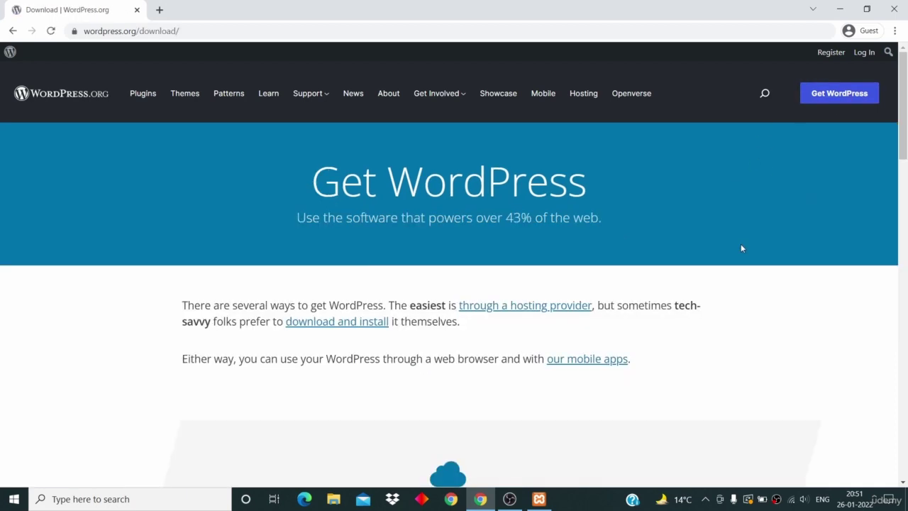
pyautogui.scroll(-7, 742, 248)
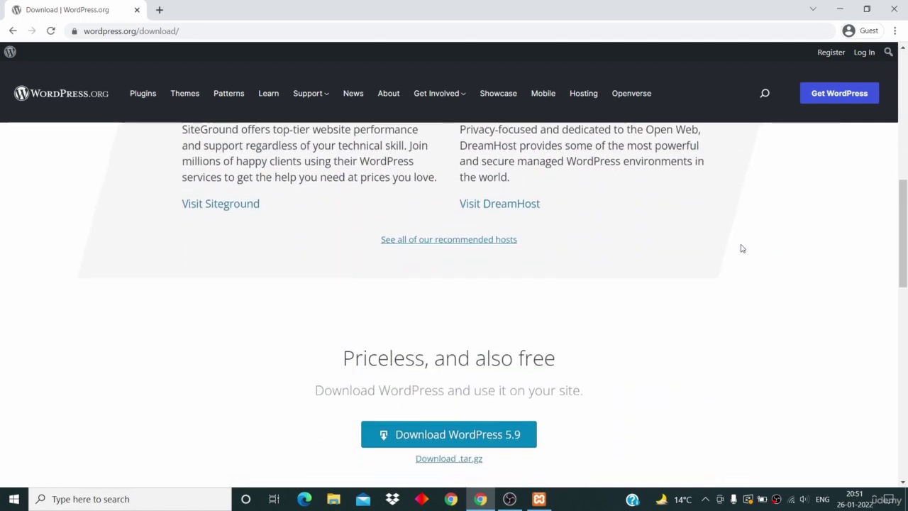
pyautogui.scroll(-2, 742, 248)
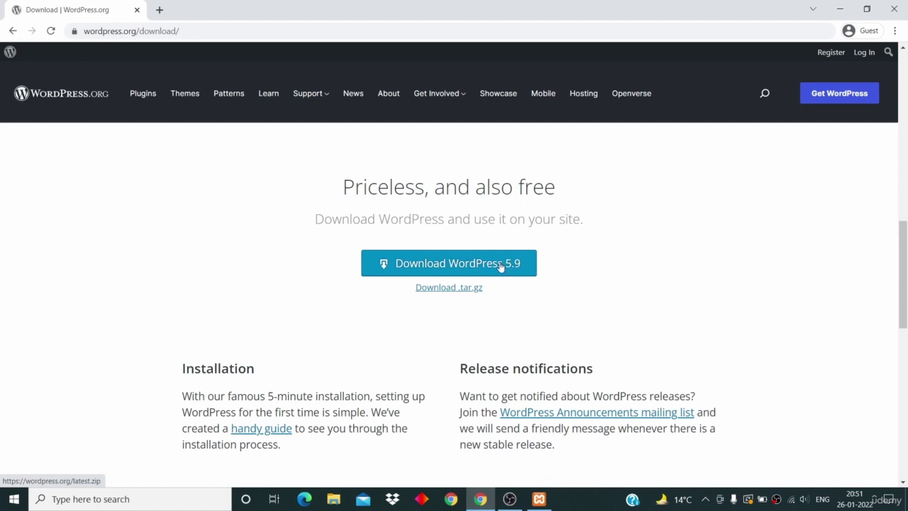
# Step: Start the WordPress 5.9 download, then cancel it from Chrome's download bar
pyautogui.click(501, 265)
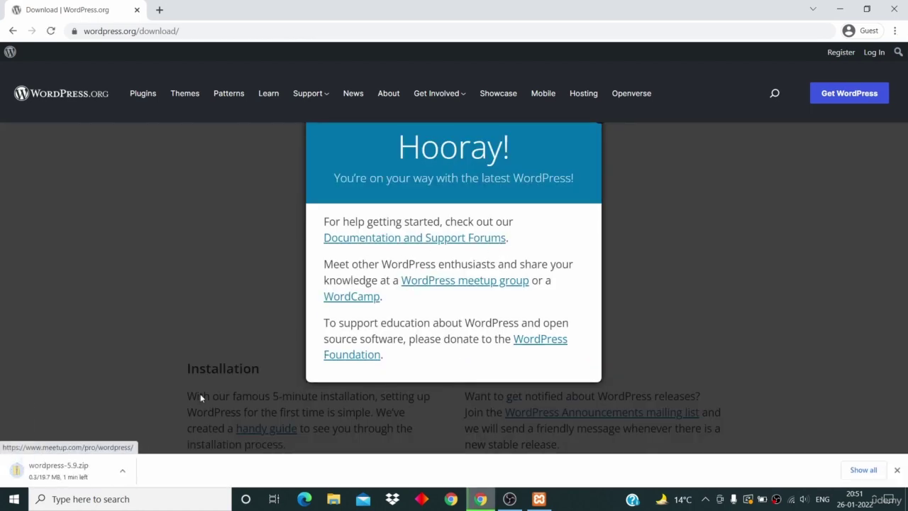
pyautogui.click(127, 473)
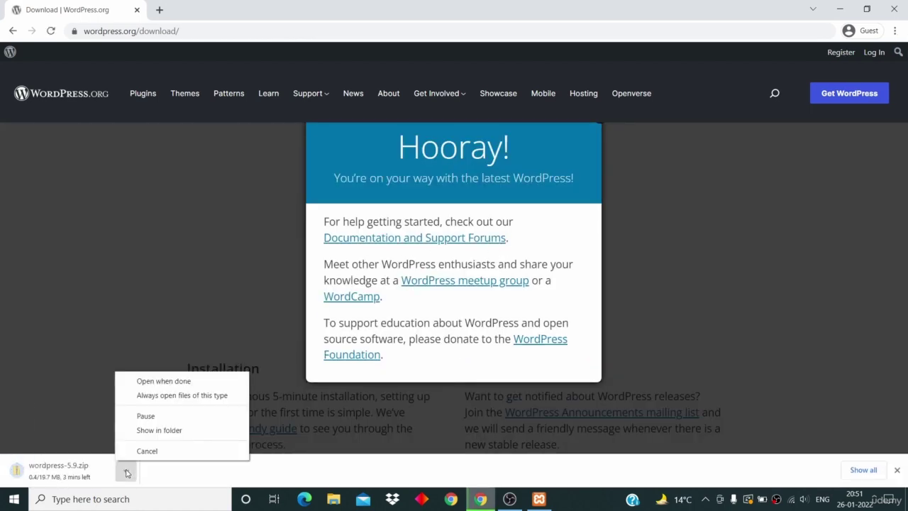
pyautogui.click(149, 453)
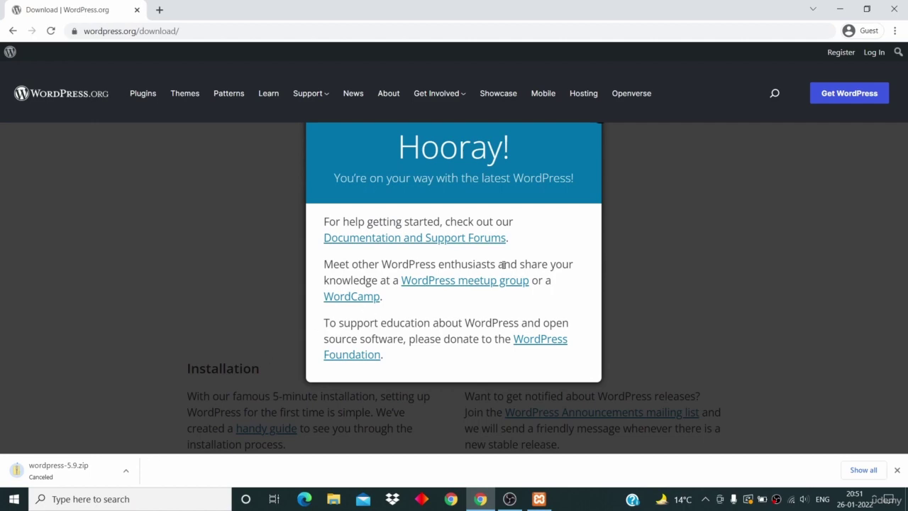
pyautogui.click(843, 9)
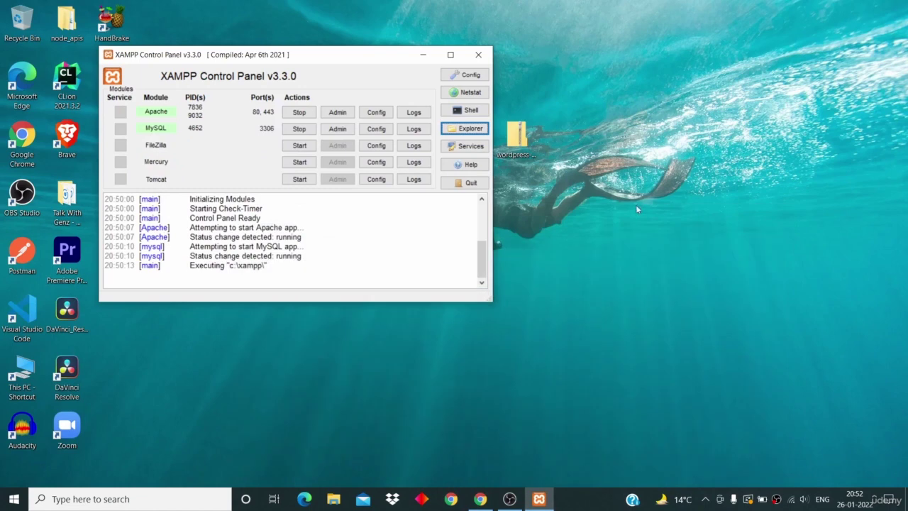
pyautogui.moveTo(514, 127); pyautogui.dragTo(647, 121)
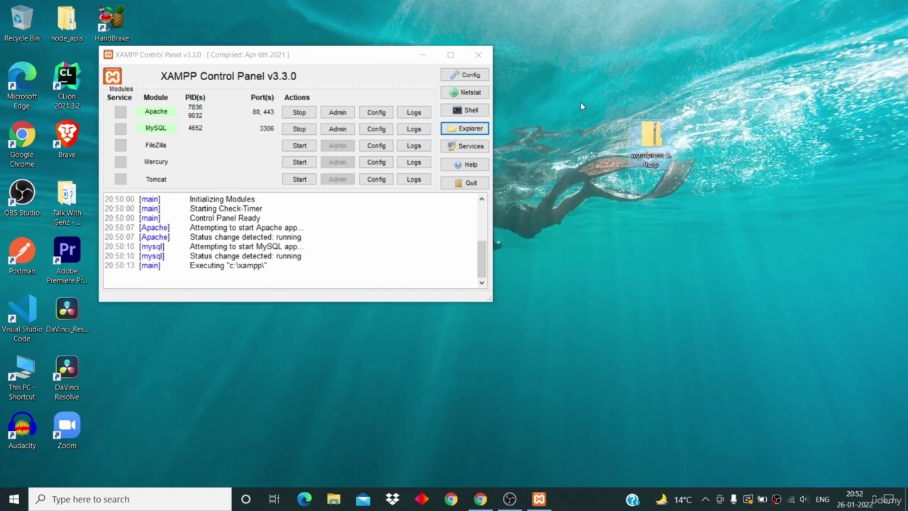
pyautogui.moveTo(369, 59); pyautogui.dragTo(403, 60)
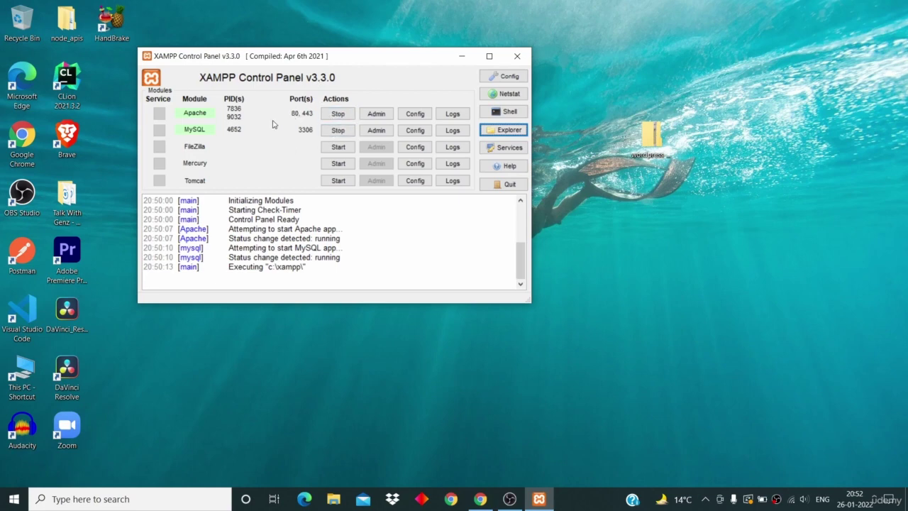
pyautogui.click(295, 201)
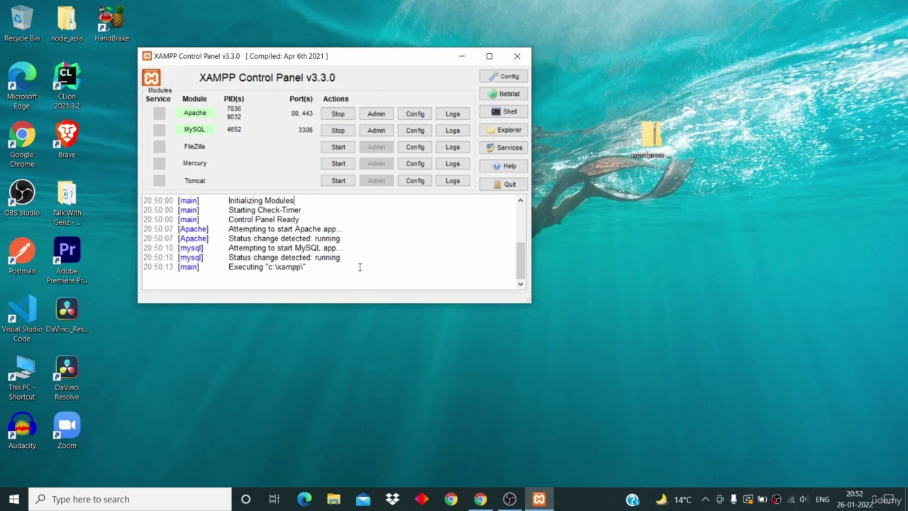
pyautogui.click(480, 498)
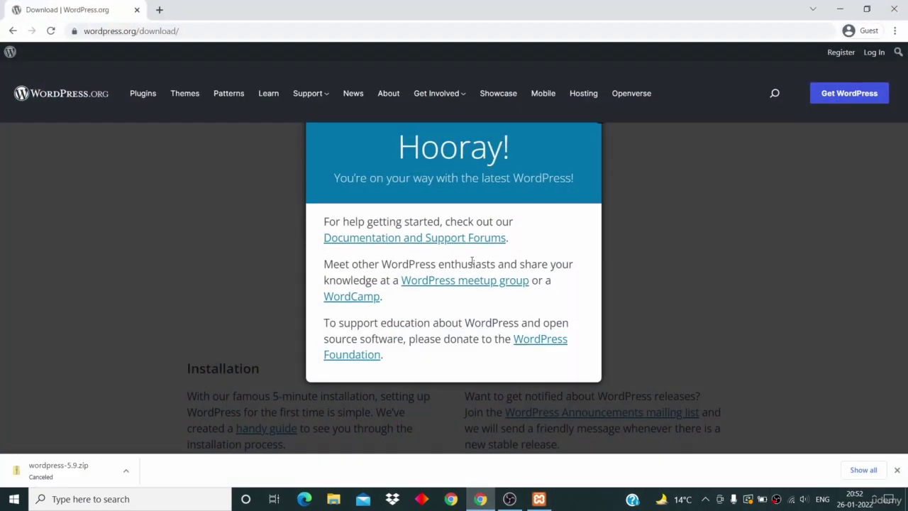
# Step: Load localhost in a new tab to reach the XAMPP dashboard, then return to the XAMPP Control Panel
pyautogui.hotkey('ctrl', 't')
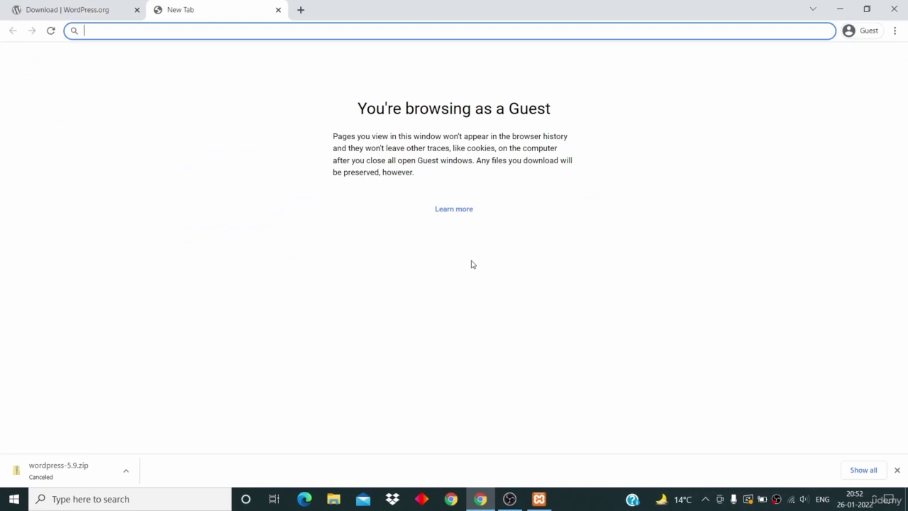
pyautogui.write('local')
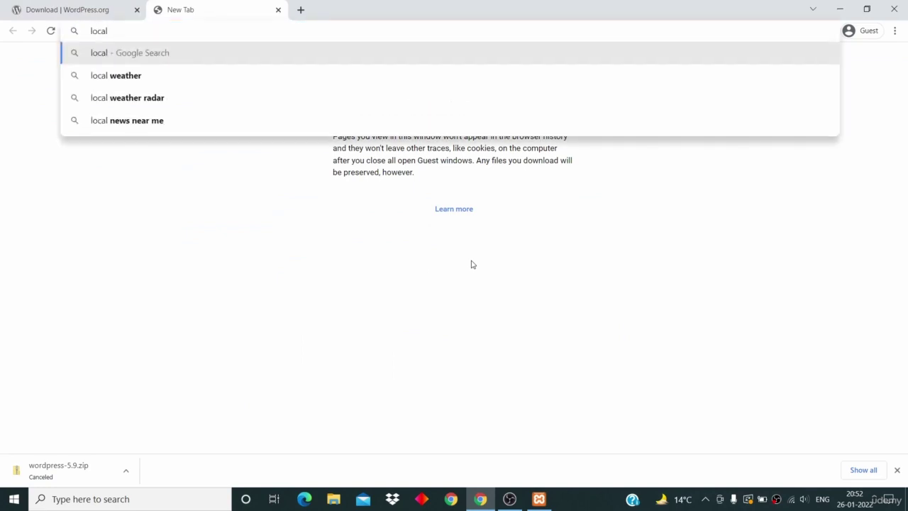
pyautogui.write('host')
pyautogui.press('Return')
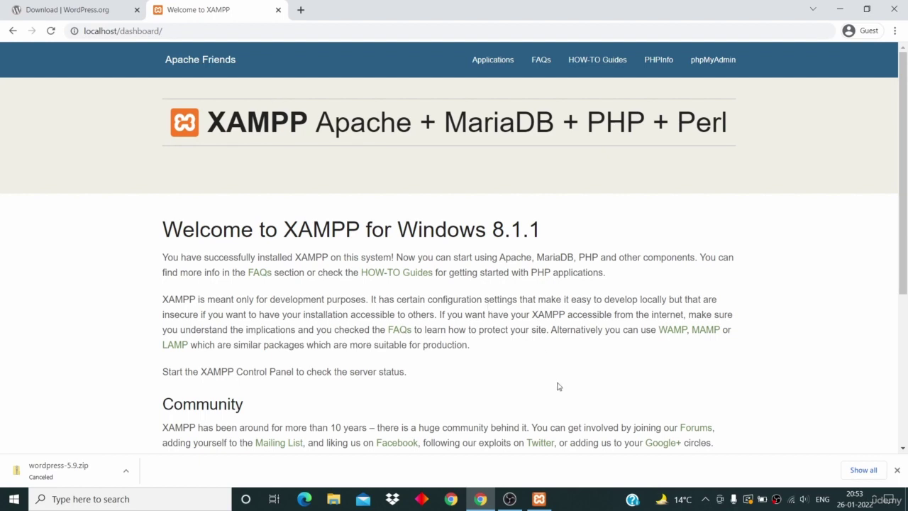
pyautogui.click(539, 498)
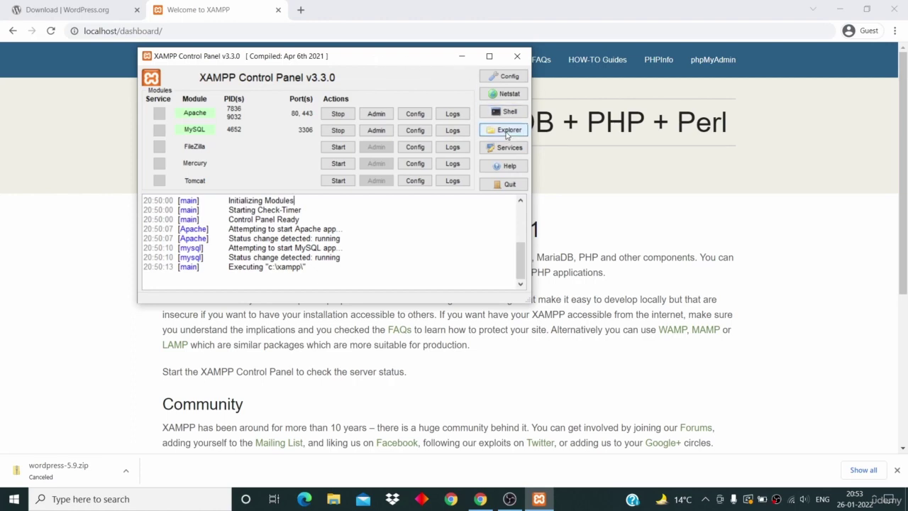
# Step: Open the xampp htdocs folder and drag wordpress-5.9.zip from the desktop into it
pyautogui.click(506, 133)
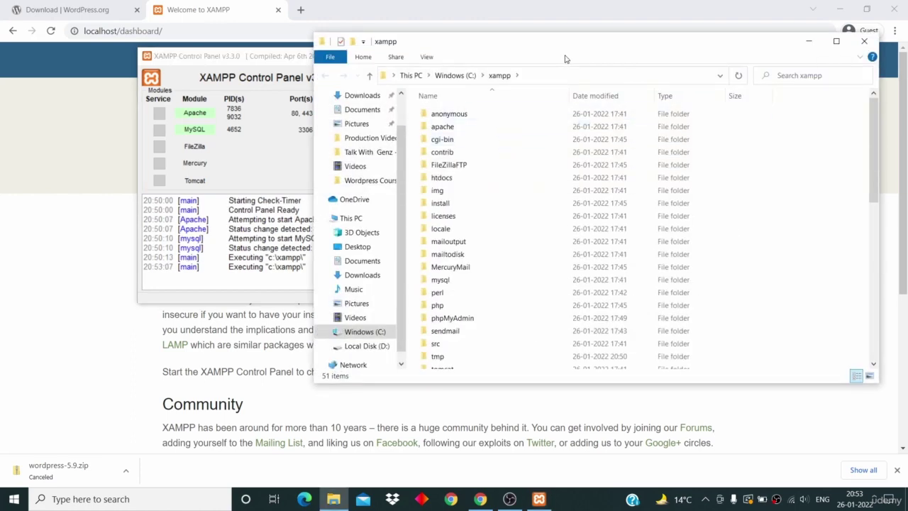
pyautogui.doubleClick(500, 186)
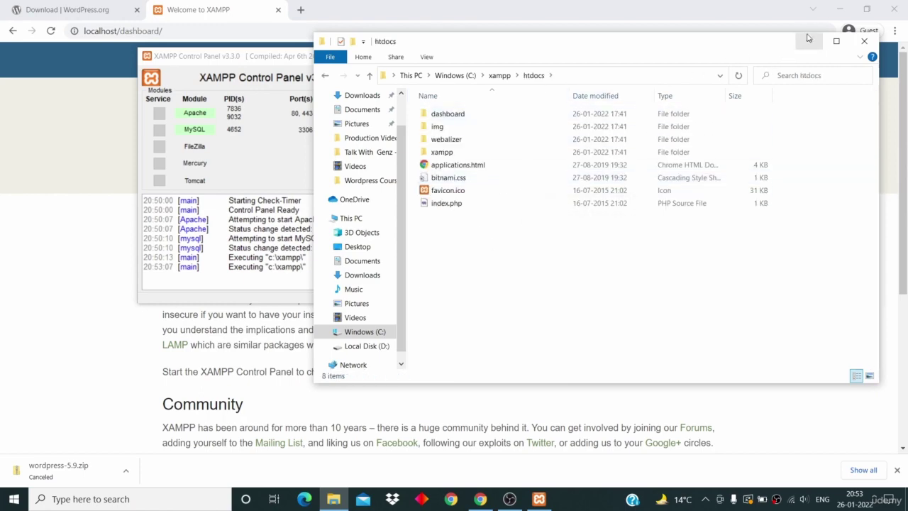
pyautogui.click(839, 10)
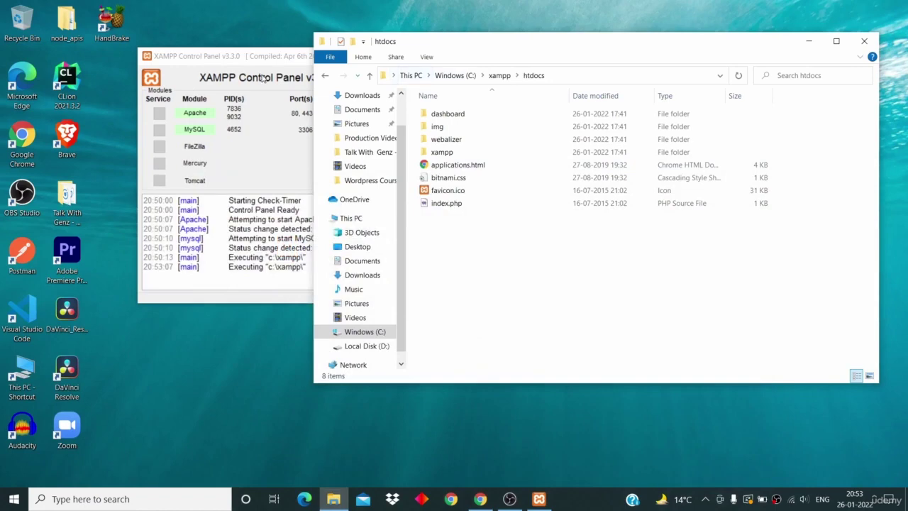
pyautogui.click(263, 61)
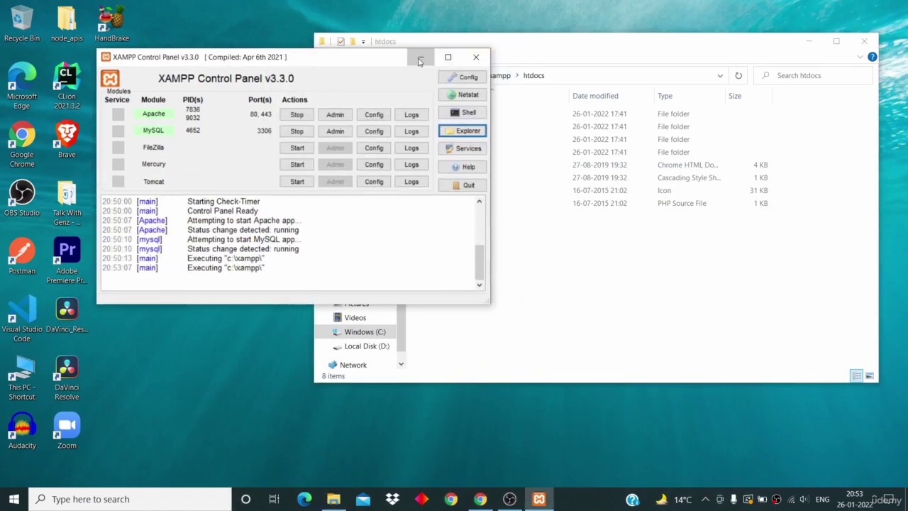
pyautogui.click(461, 56)
pyautogui.moveTo(537, 40); pyautogui.dragTo(288, 74)
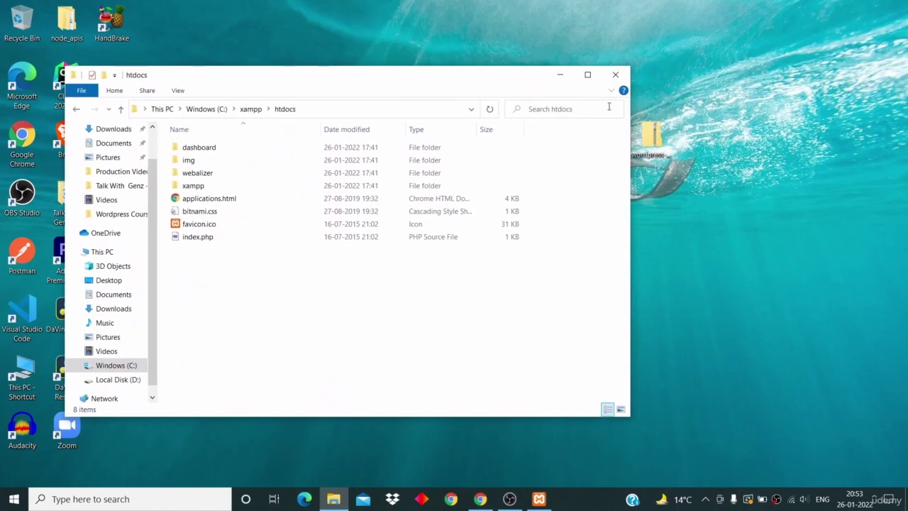
pyautogui.moveTo(658, 149); pyautogui.dragTo(416, 363)
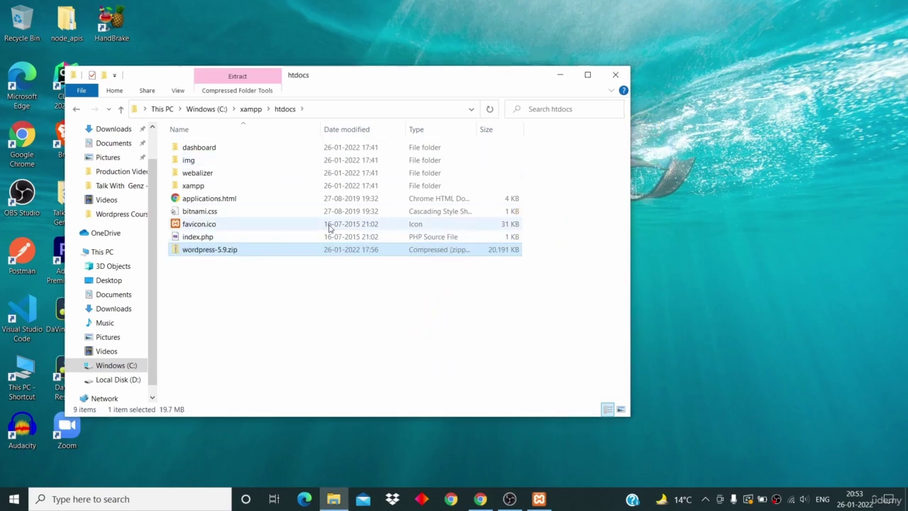
pyautogui.moveTo(387, 81); pyautogui.dragTo(505, 66)
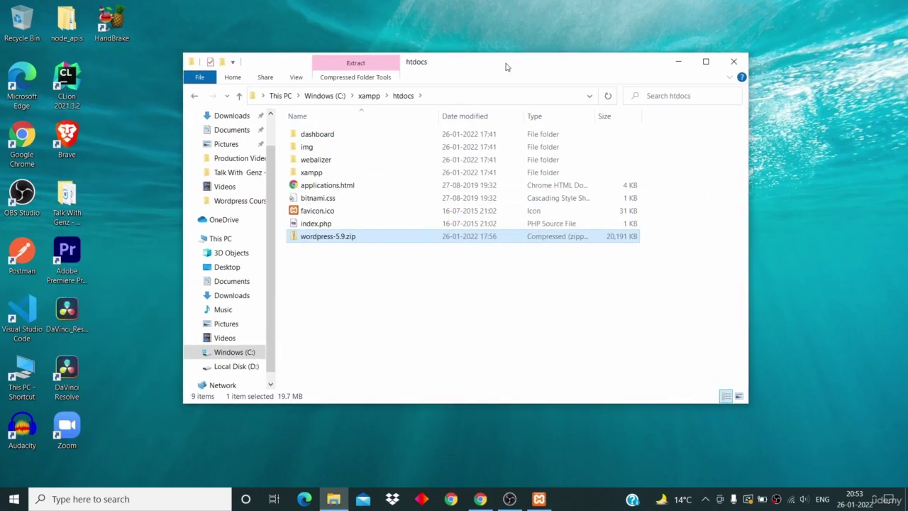
# Step: Close the duplicate htdocs window and select wordpress-5.9.zip in the remaining one
pyautogui.click(539, 499)
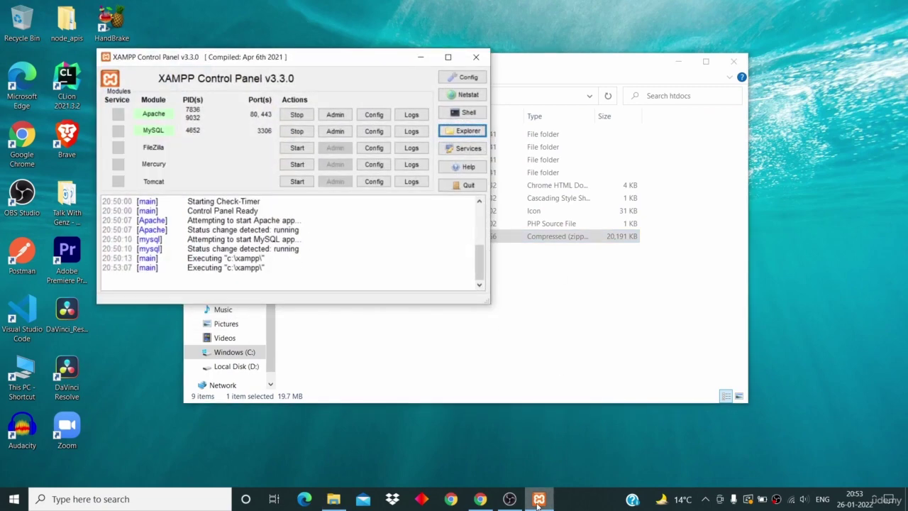
pyautogui.click(539, 498)
pyautogui.click(539, 498)
pyautogui.click(465, 130)
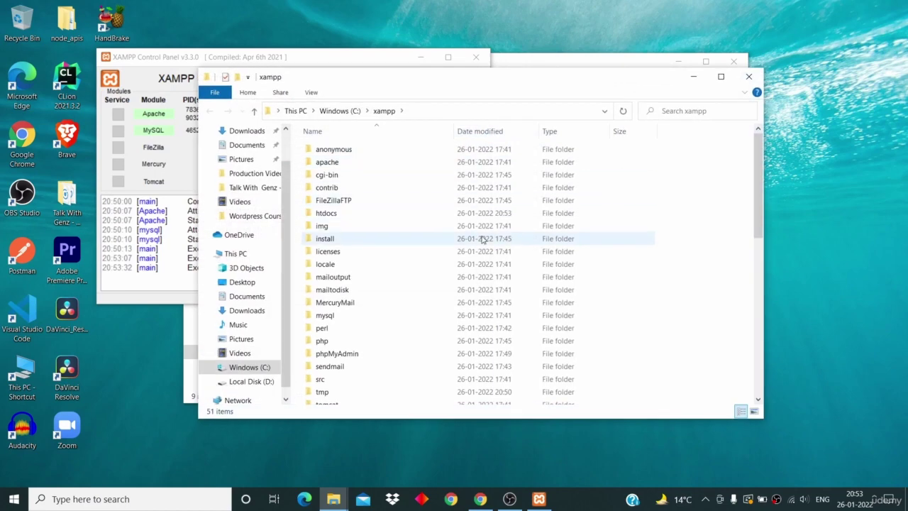
pyautogui.doubleClick(468, 213)
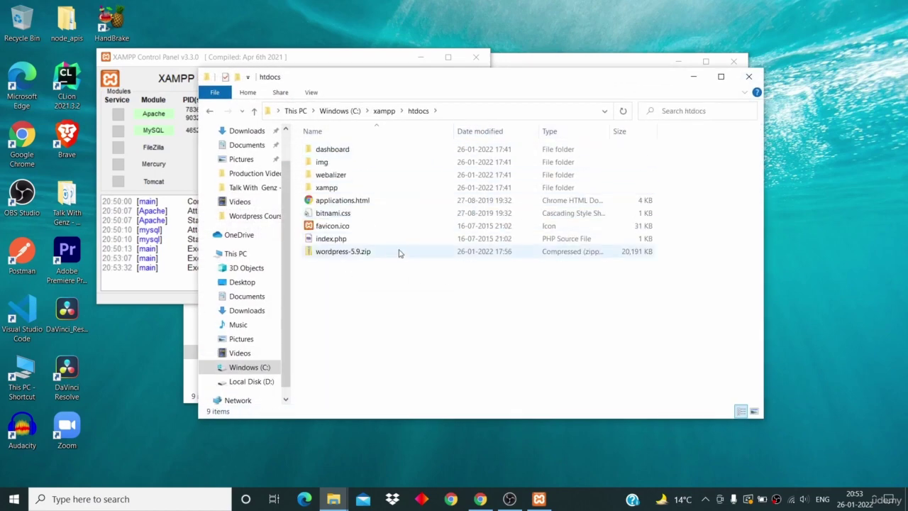
pyautogui.click(748, 76)
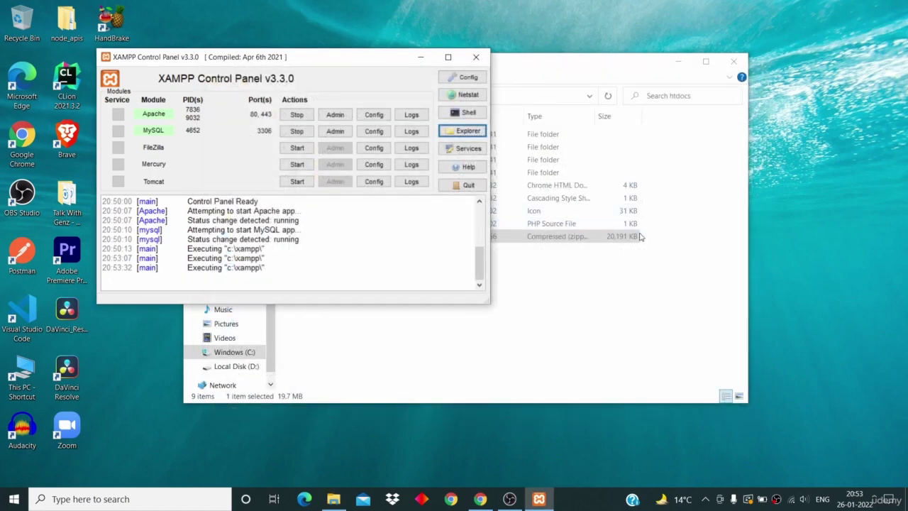
pyautogui.click(601, 284)
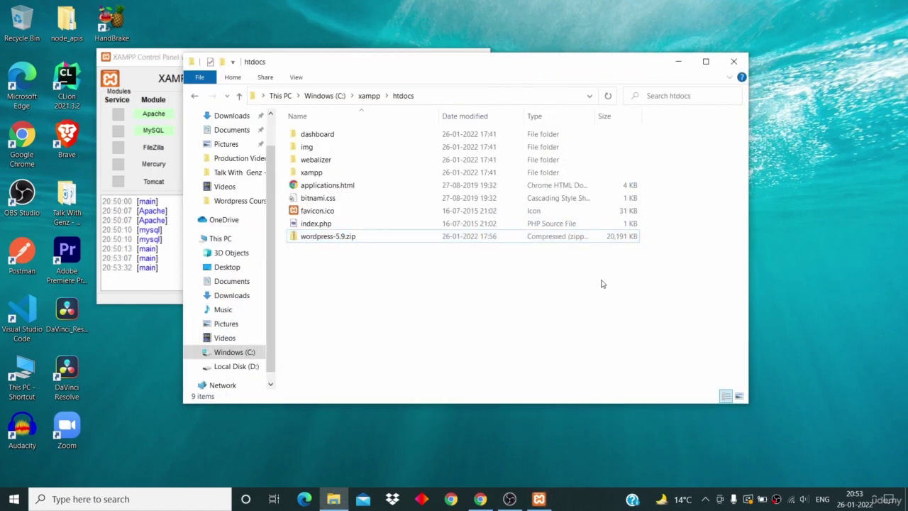
pyautogui.click(541, 241)
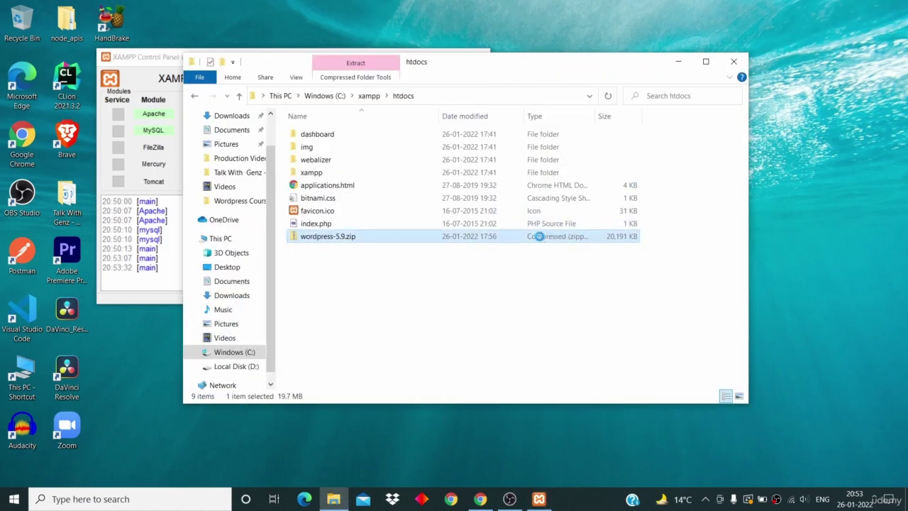
# Step: Extract all of wordpress-5.9.zip into C:\xampp\htdocs\wordpress-5.9
pyautogui.rightClick(540, 241)
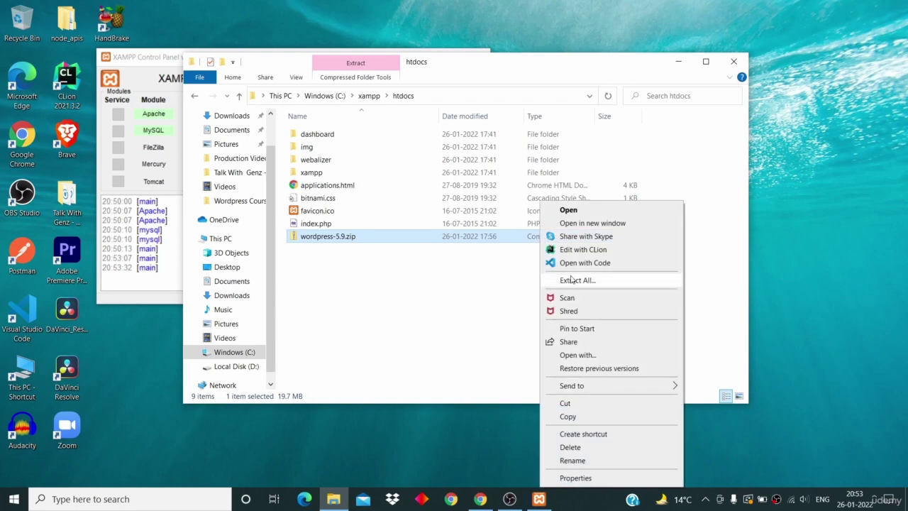
pyautogui.click(603, 284)
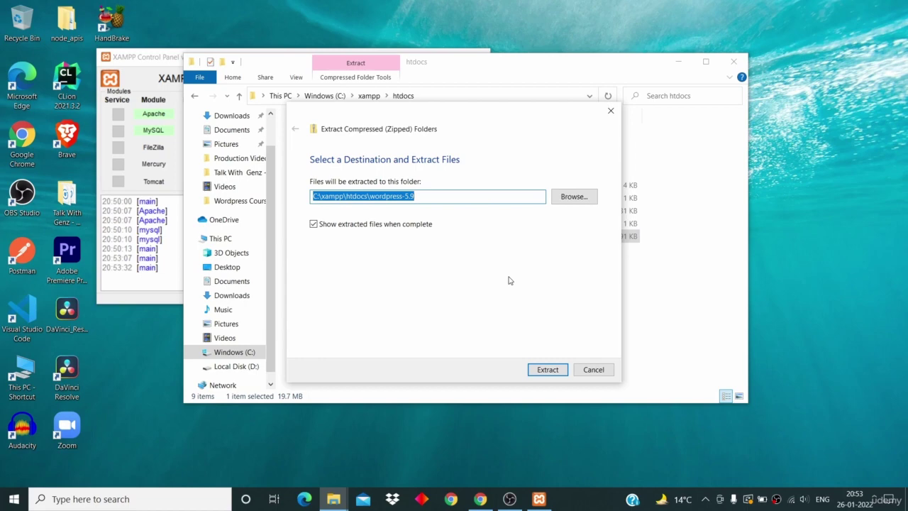
pyautogui.click(360, 197)
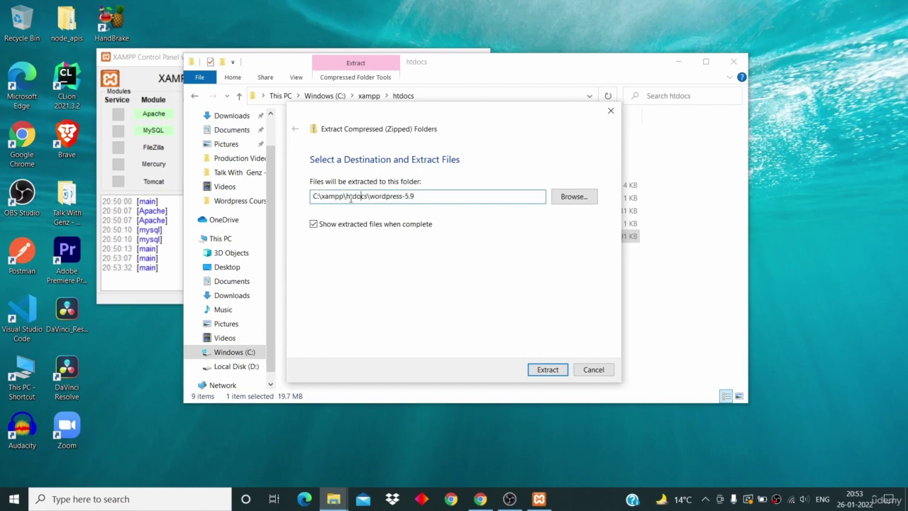
pyautogui.click(547, 371)
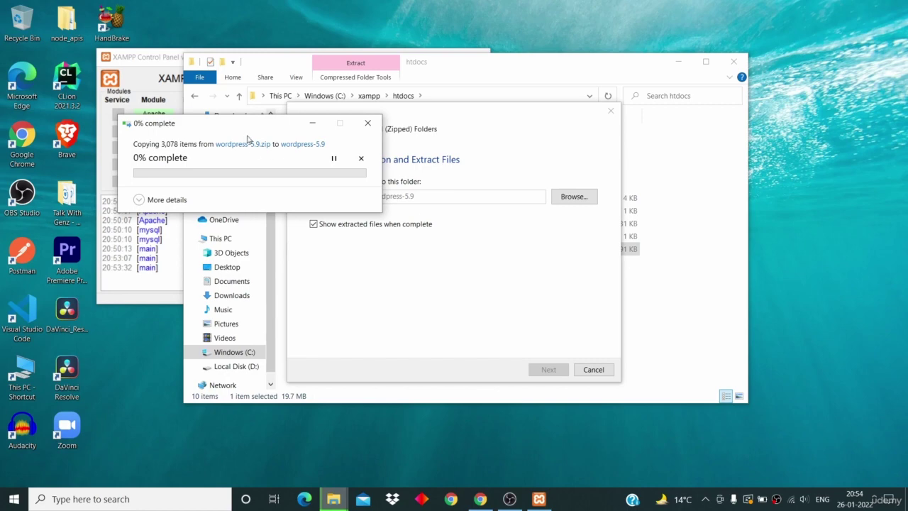
# Step: Keep the extraction progress window in view until all 3,078 items finish extracting
pyautogui.moveTo(239, 126); pyautogui.dragTo(388, 127)
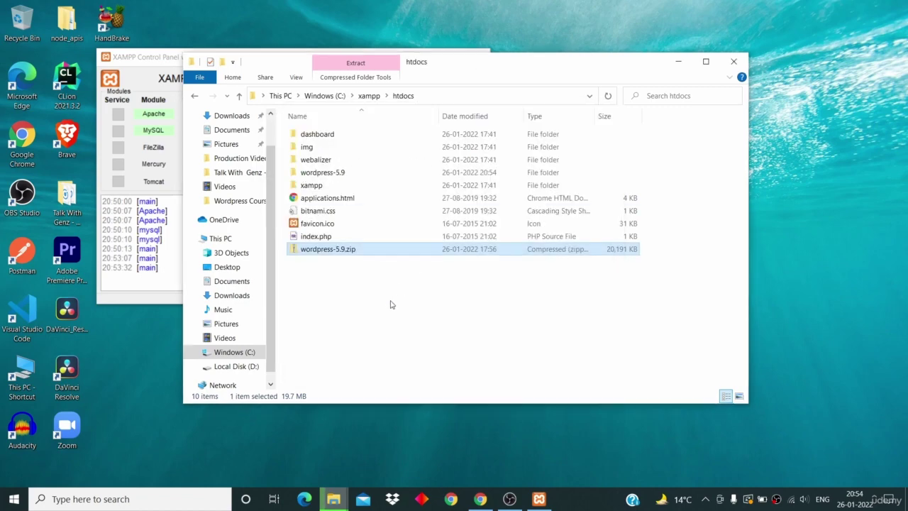
pyautogui.click(418, 341)
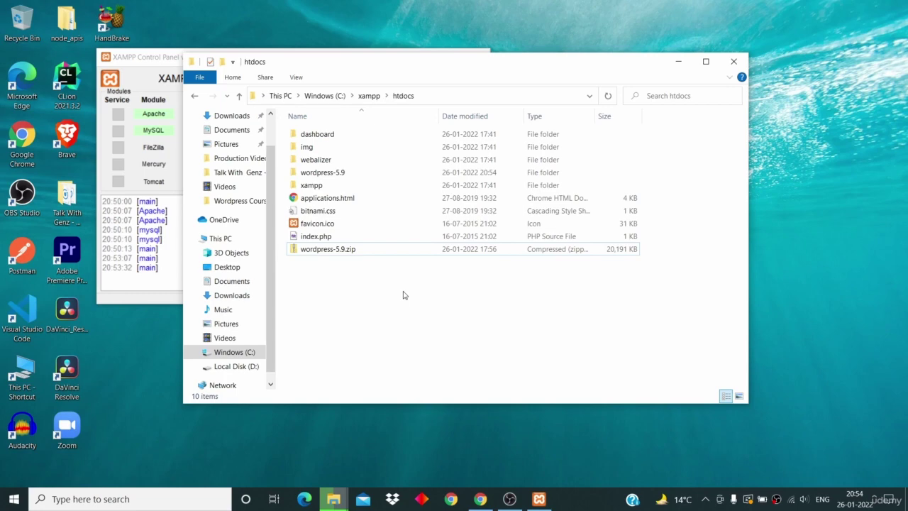
pyautogui.moveTo(334, 498)
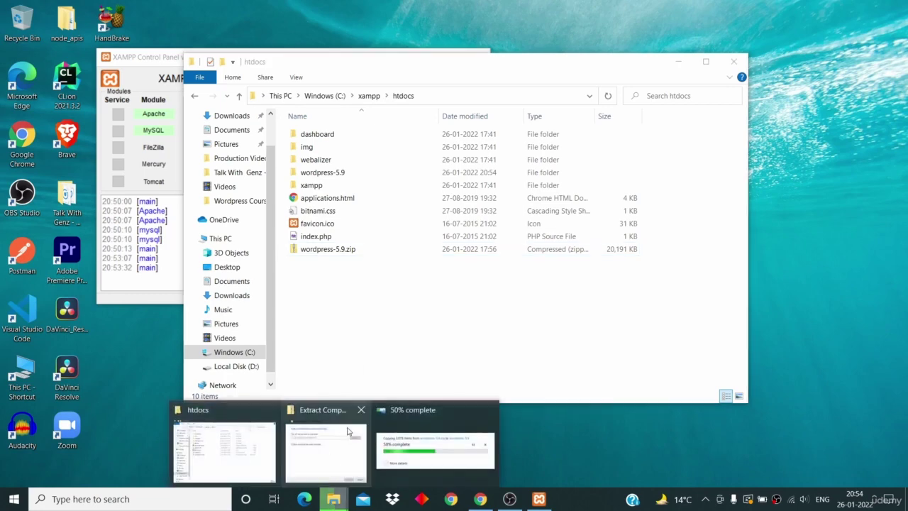
pyautogui.click(405, 444)
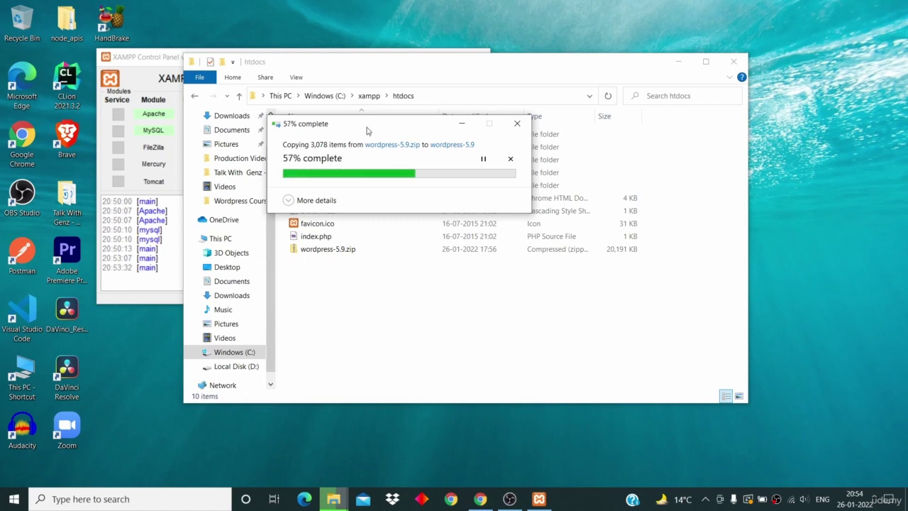
pyautogui.moveTo(366, 131); pyautogui.dragTo(552, 135)
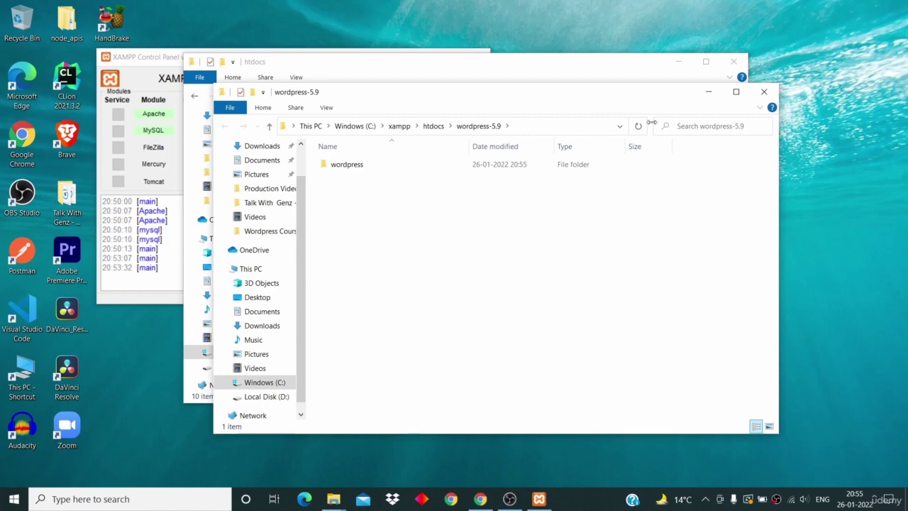
# Step: Close the wordpress-5.9 folder window and delete the wordpress-5.9.zip archive
pyautogui.click(763, 91)
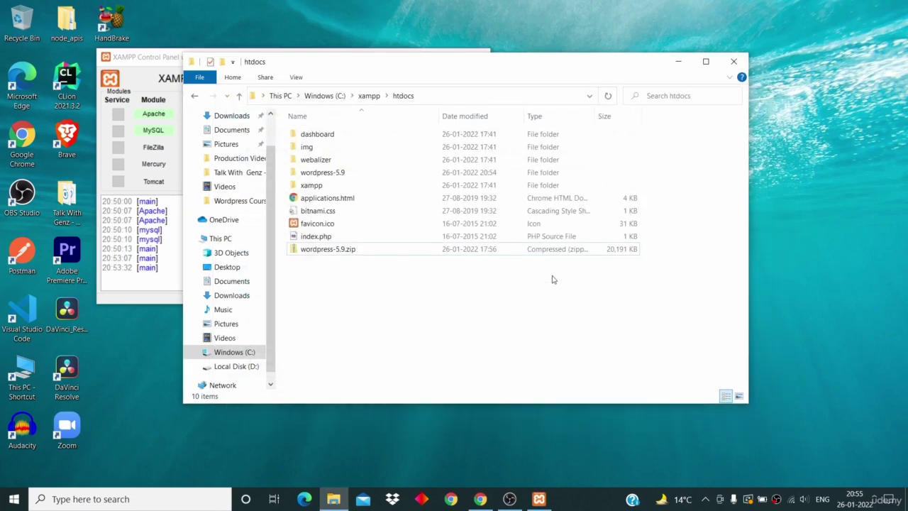
pyautogui.click(472, 176)
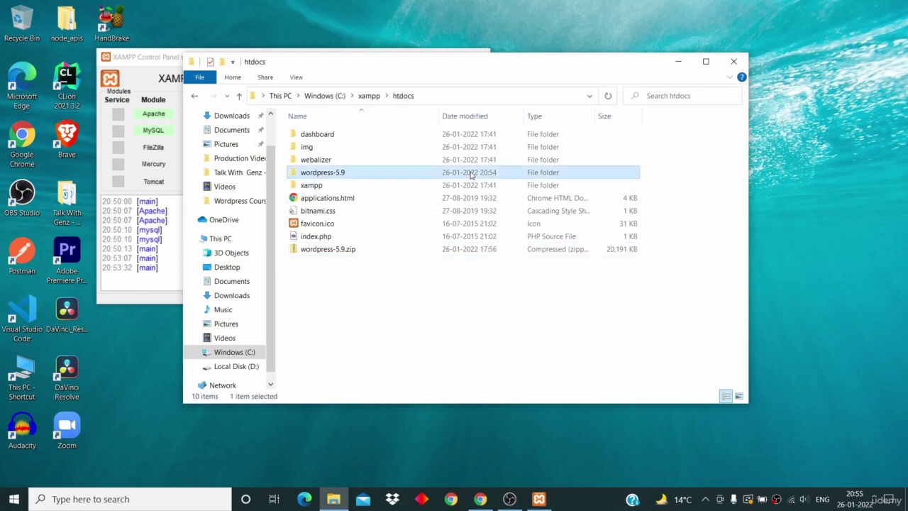
pyautogui.click(431, 251)
pyautogui.rightClick(431, 251)
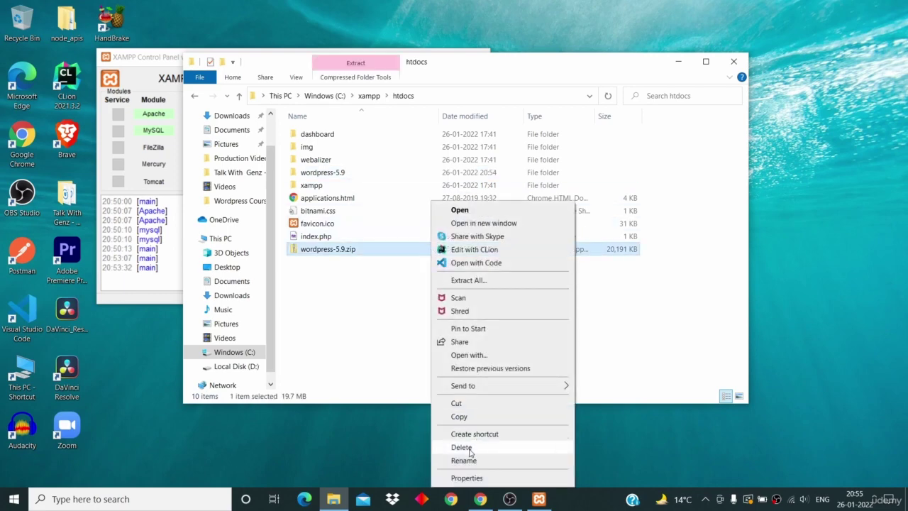
pyautogui.click(461, 447)
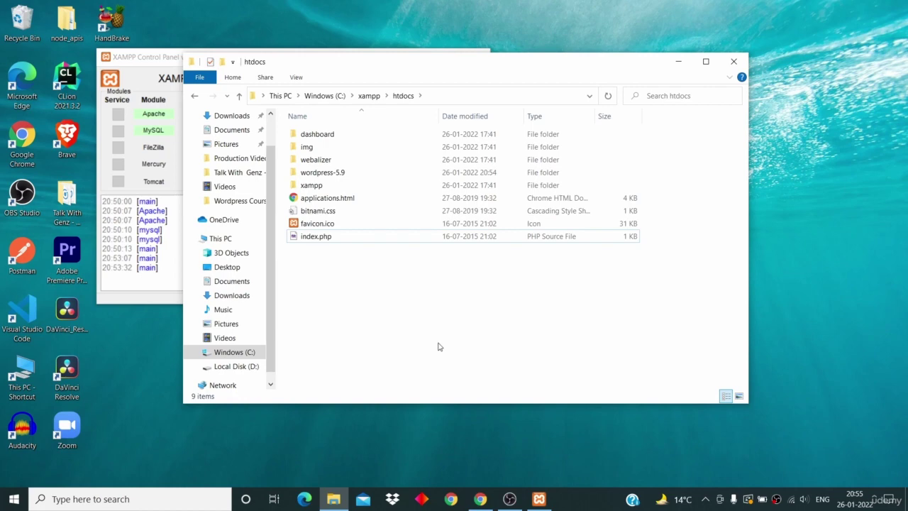
# Step: Move the inner wordpress folder out of wordpress-5.9 into htdocs
pyautogui.doubleClick(393, 174)
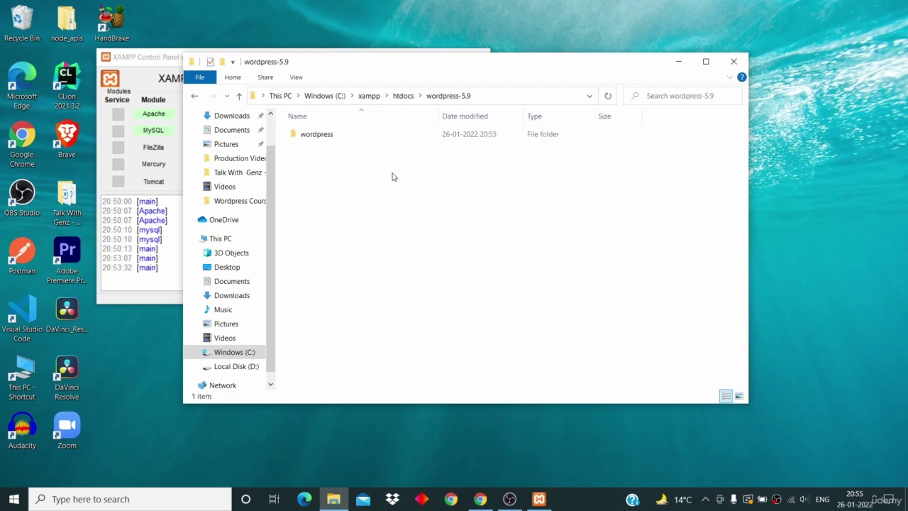
pyautogui.doubleClick(390, 134)
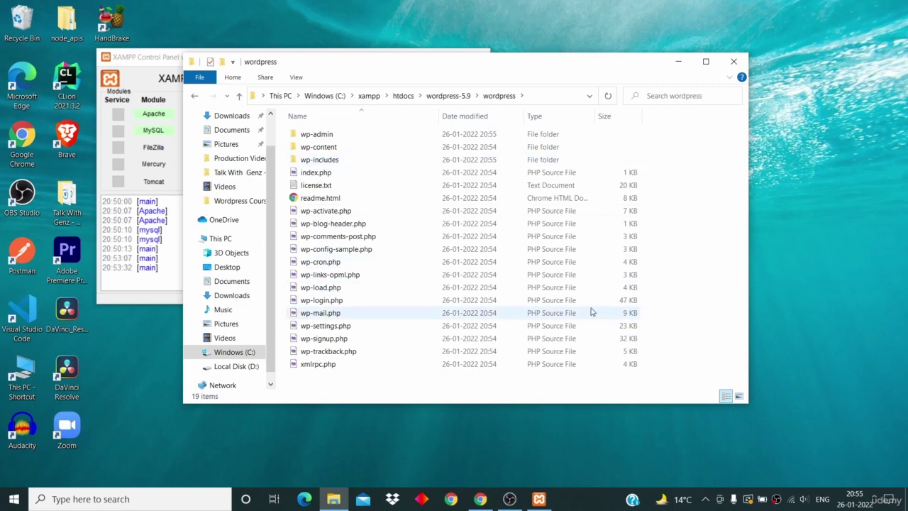
pyautogui.click(197, 96)
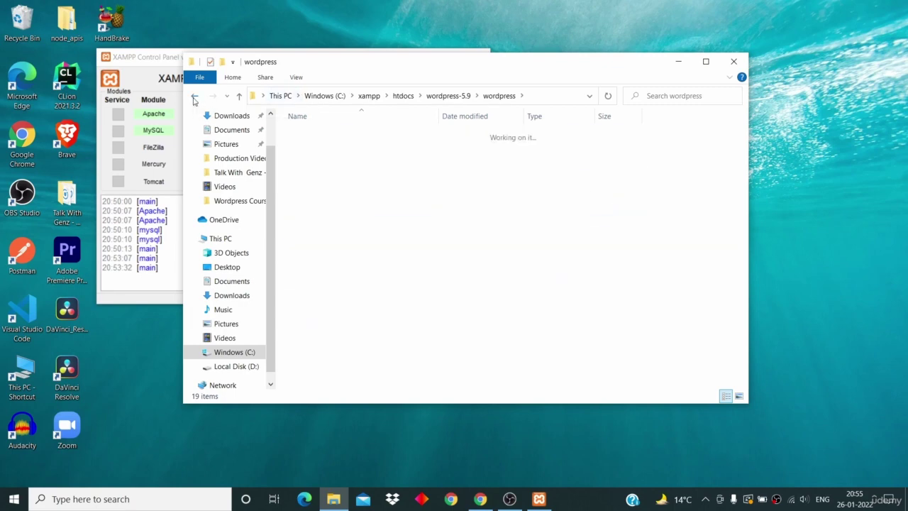
pyautogui.rightClick(337, 134)
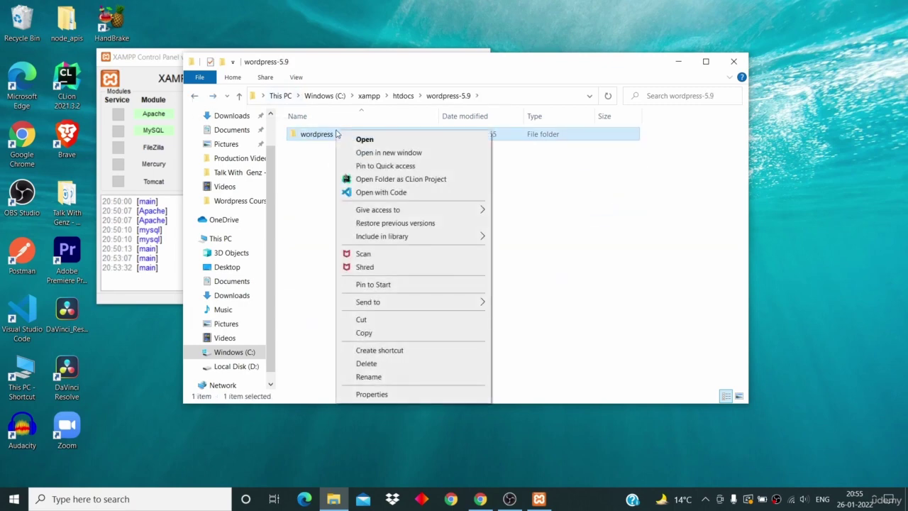
pyautogui.click(369, 321)
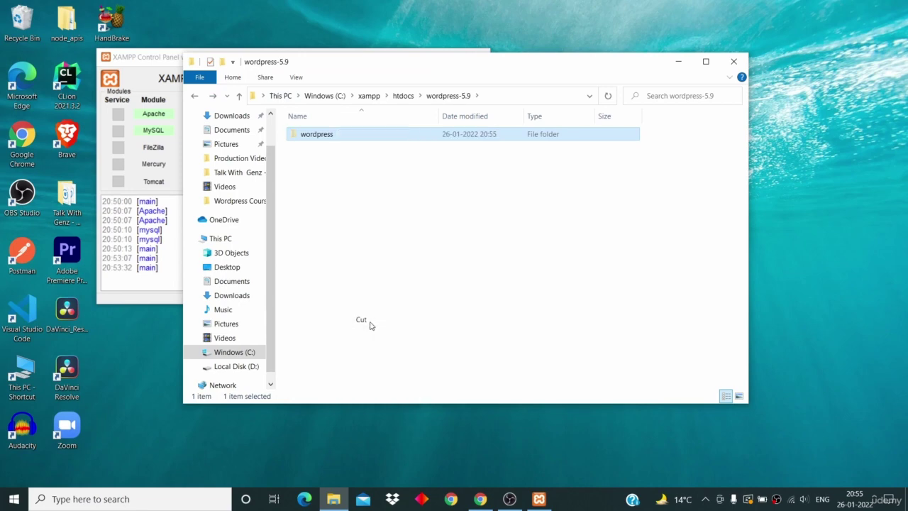
pyautogui.click(195, 96)
pyautogui.rightClick(419, 292)
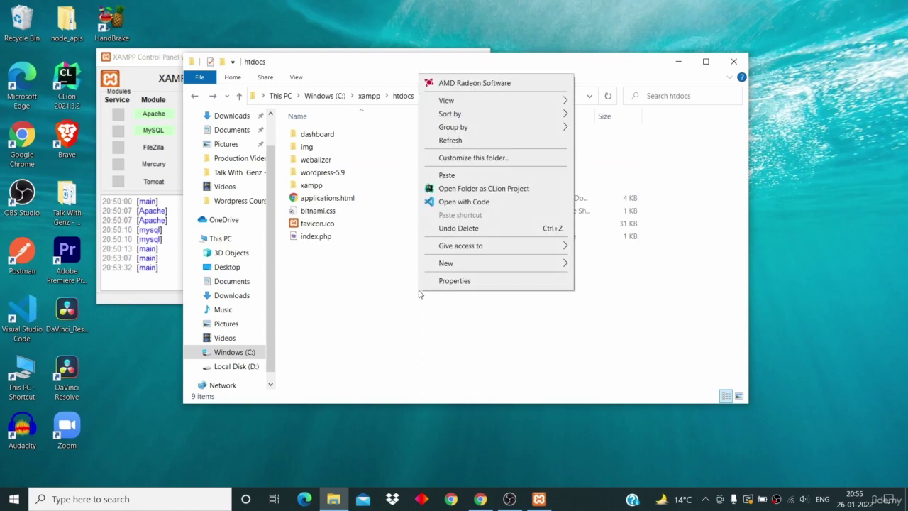
pyautogui.click(462, 176)
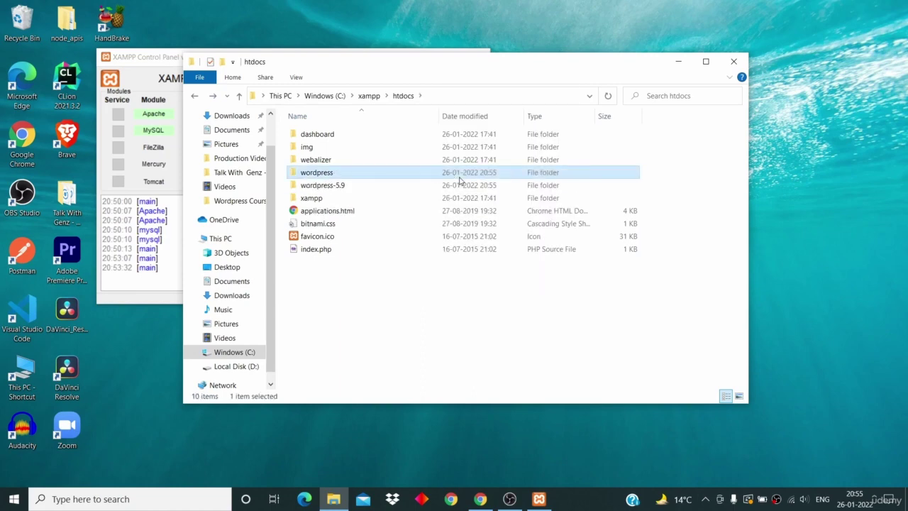
# Step: Delete the now-empty wordpress-5.9 folder and check the wordpress folder's contents
pyautogui.doubleClick(396, 188)
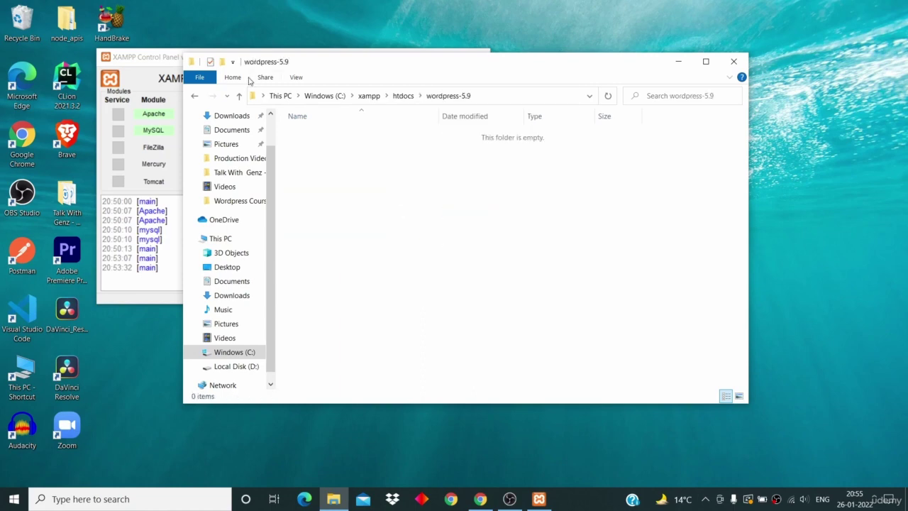
pyautogui.click(192, 95)
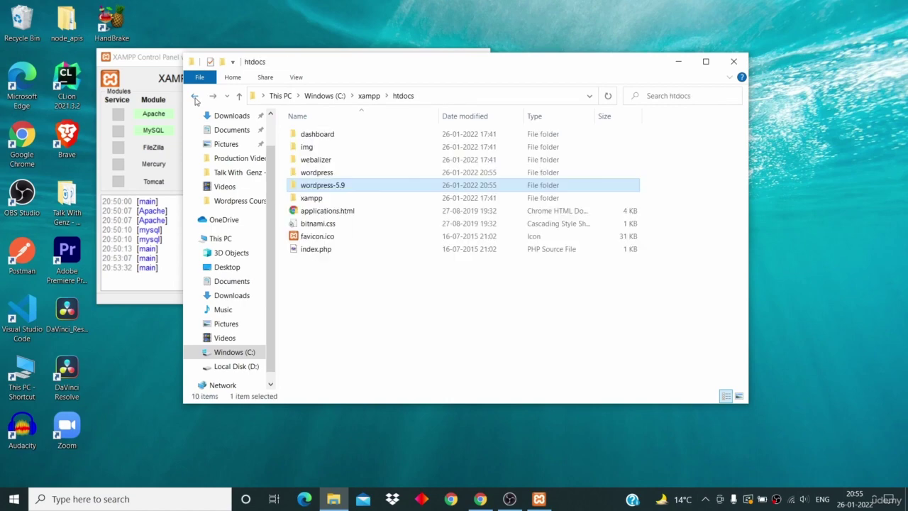
pyautogui.click(374, 191)
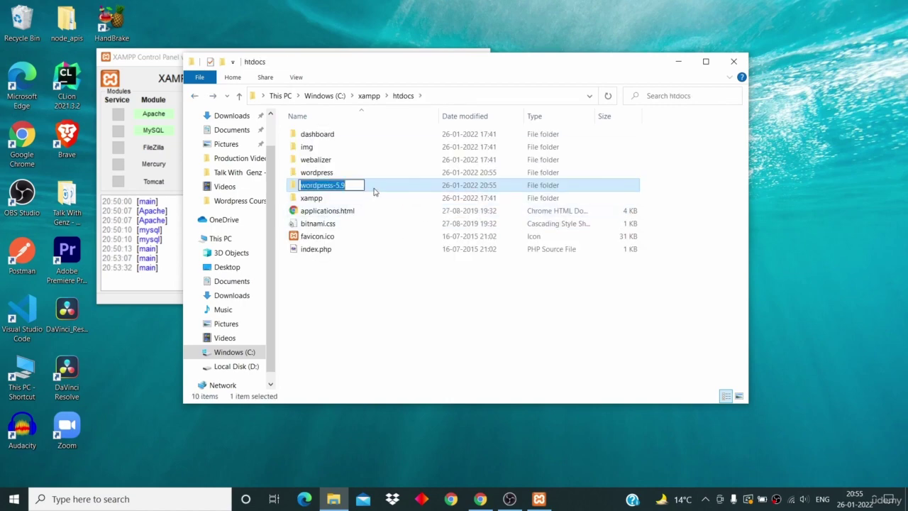
pyautogui.click(374, 190)
pyautogui.rightClick(374, 190)
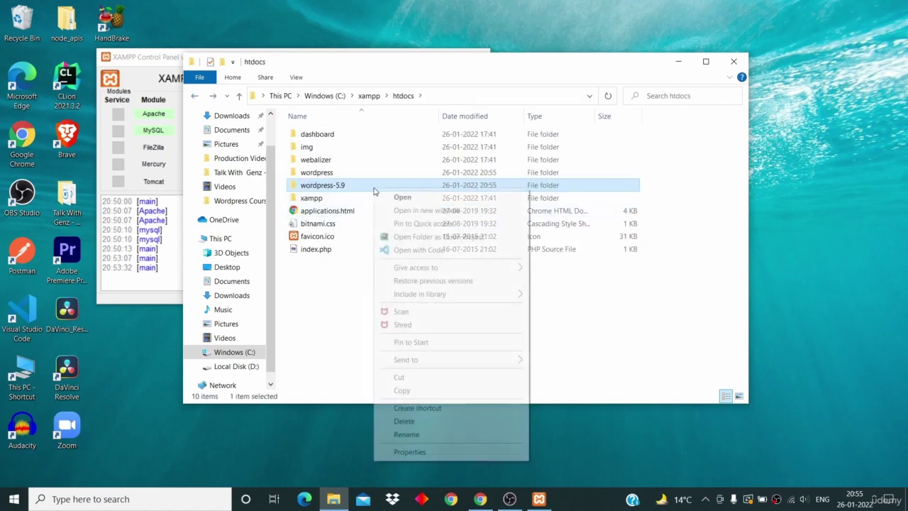
pyautogui.click(396, 423)
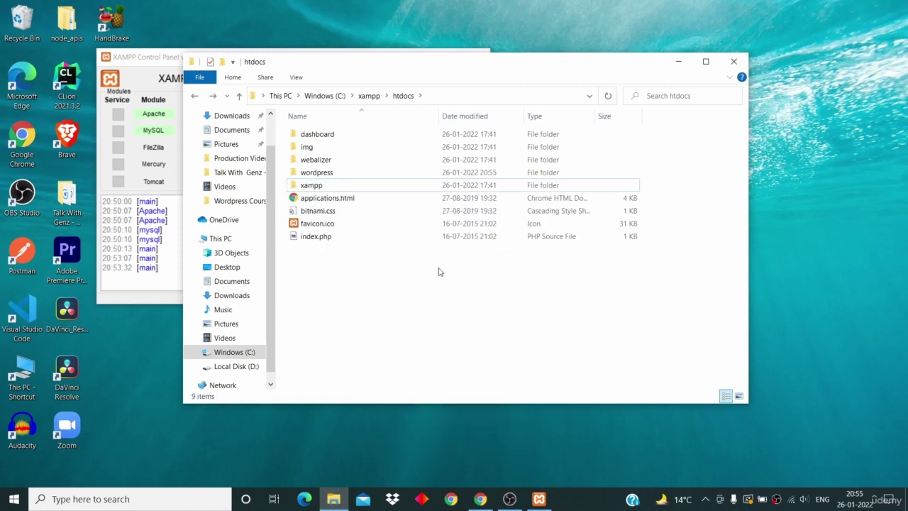
pyautogui.doubleClick(399, 176)
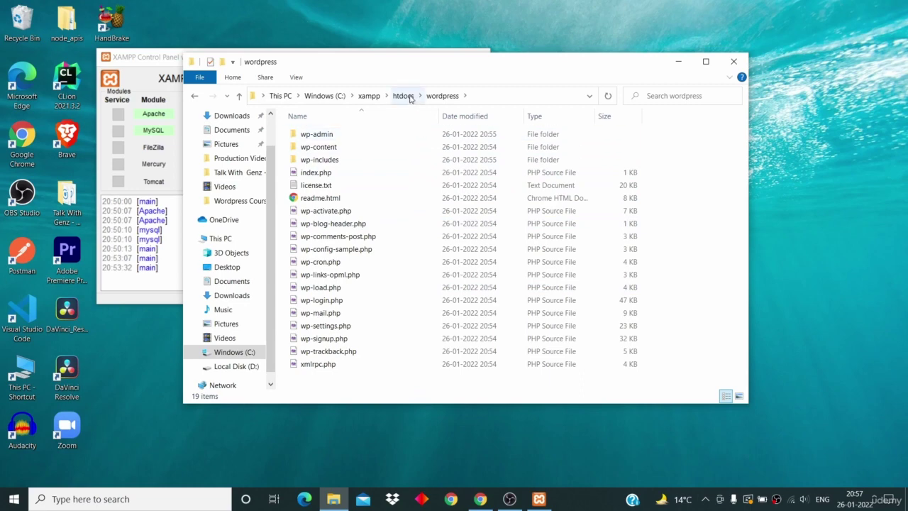
pyautogui.click(194, 95)
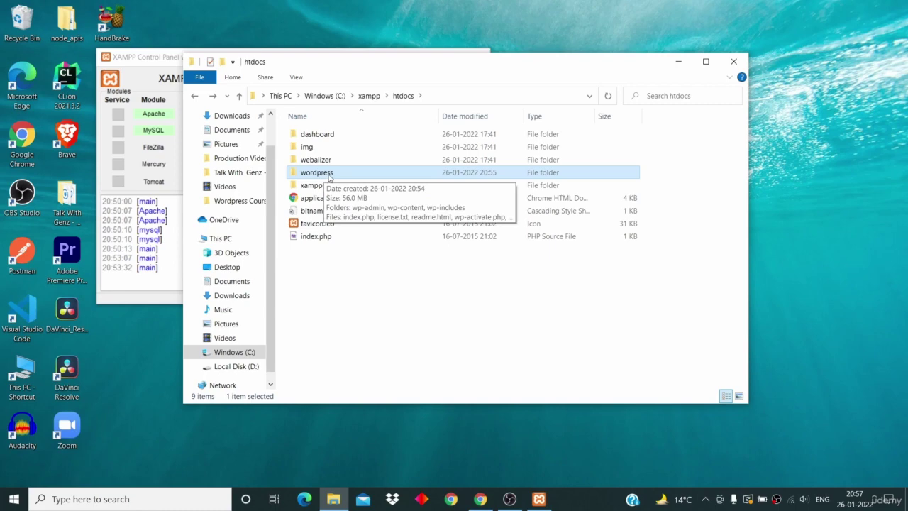
# Step: Rename the wordpress folder to techsavy and check its contents
pyautogui.rightClick(328, 177)
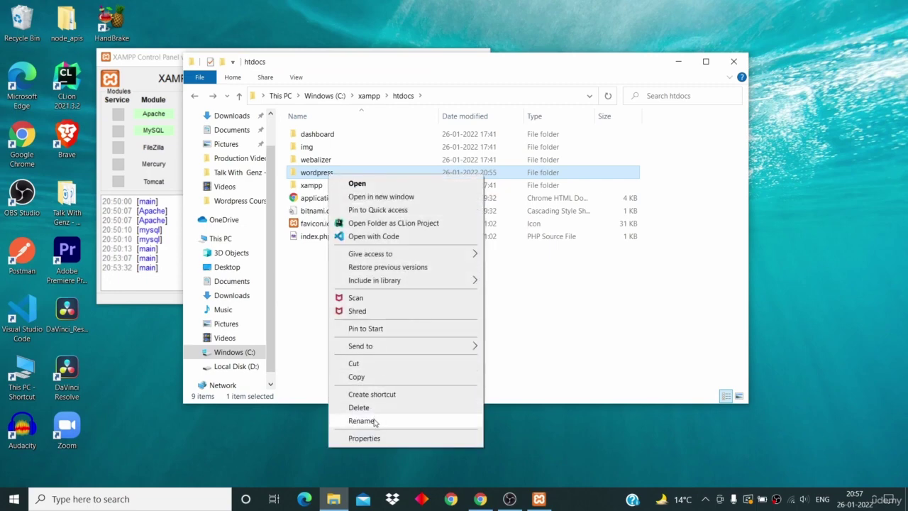
pyautogui.click(375, 421)
pyautogui.press('BackSpace')
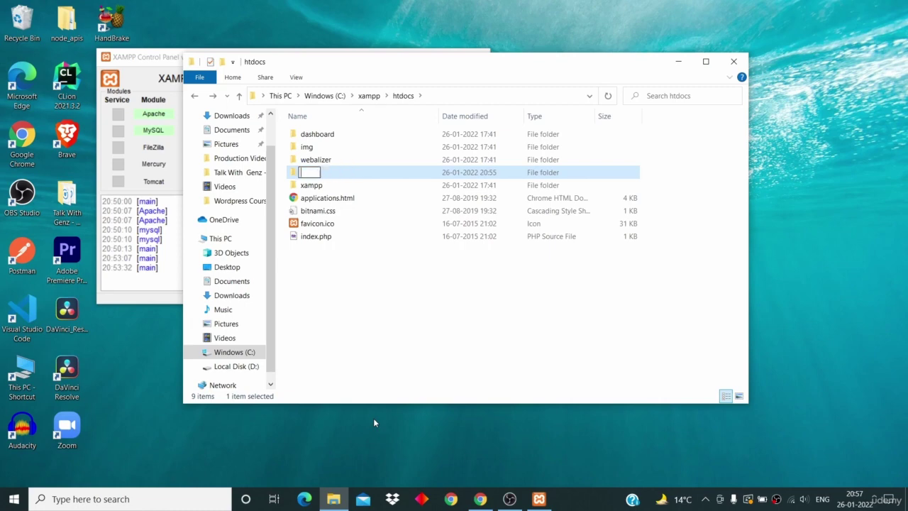
pyautogui.write('techsavy')
pyautogui.press('Return')
pyautogui.press('Return')
pyautogui.click(194, 95)
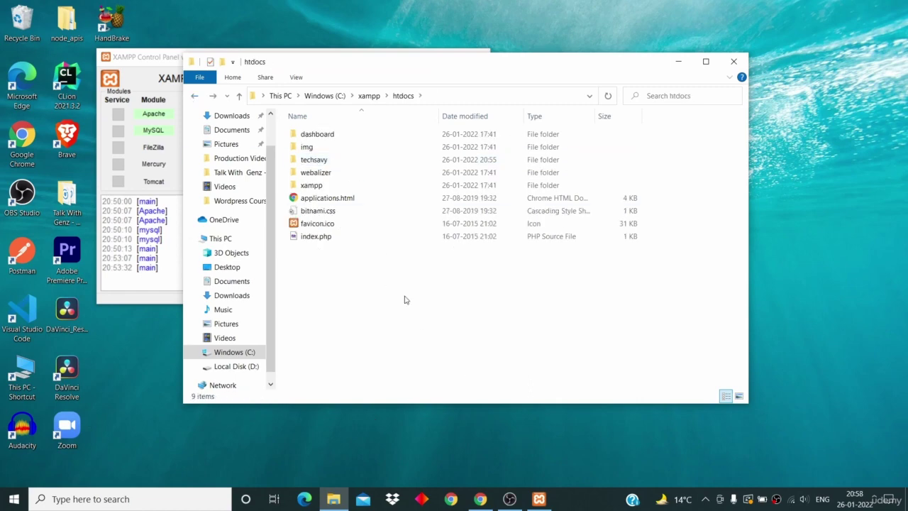
pyautogui.doubleClick(342, 163)
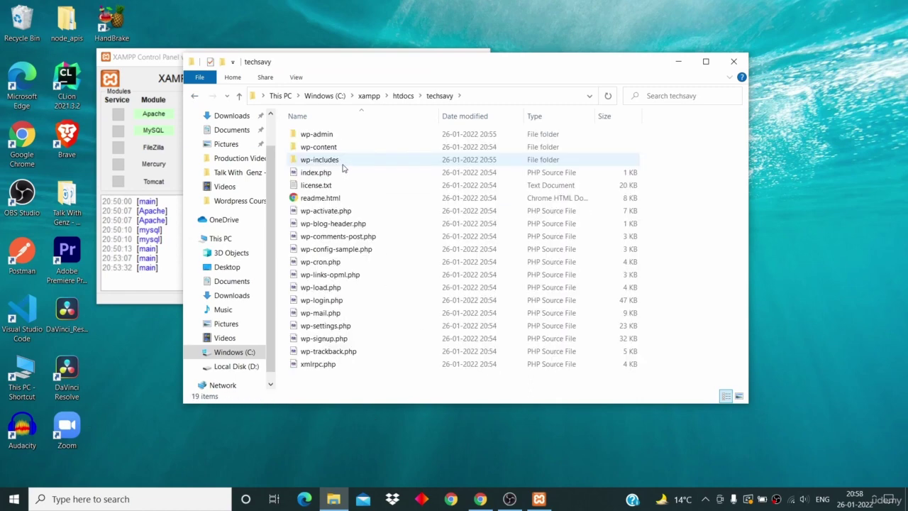
pyautogui.click(403, 97)
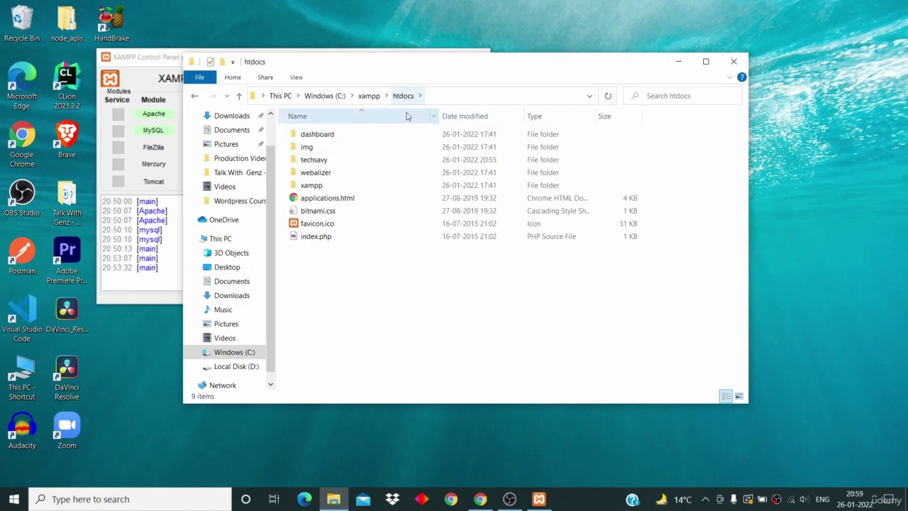
# Step: Select the techsavy folder and move the Explorer window aside to reveal XAMPP
pyautogui.click(319, 163)
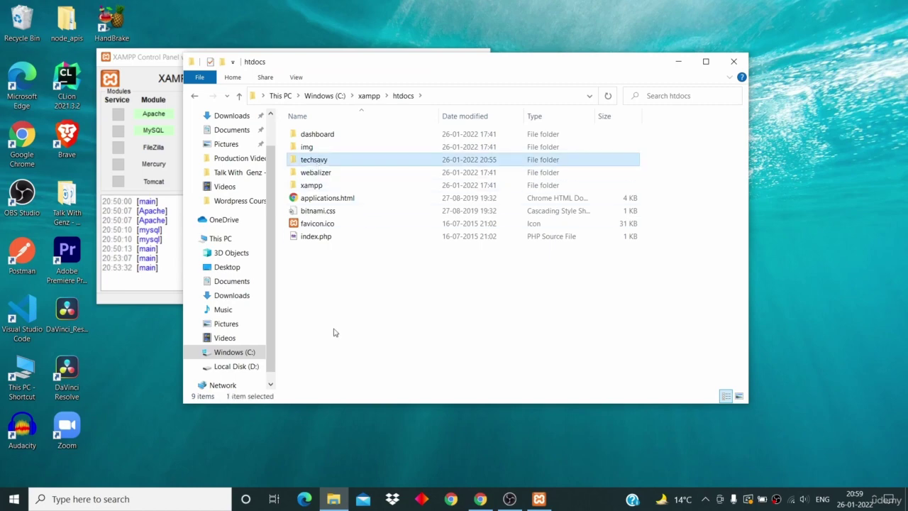
pyautogui.click(334, 332)
pyautogui.click(322, 161)
pyautogui.moveTo(347, 67); pyautogui.dragTo(443, 73)
pyautogui.click(459, 357)
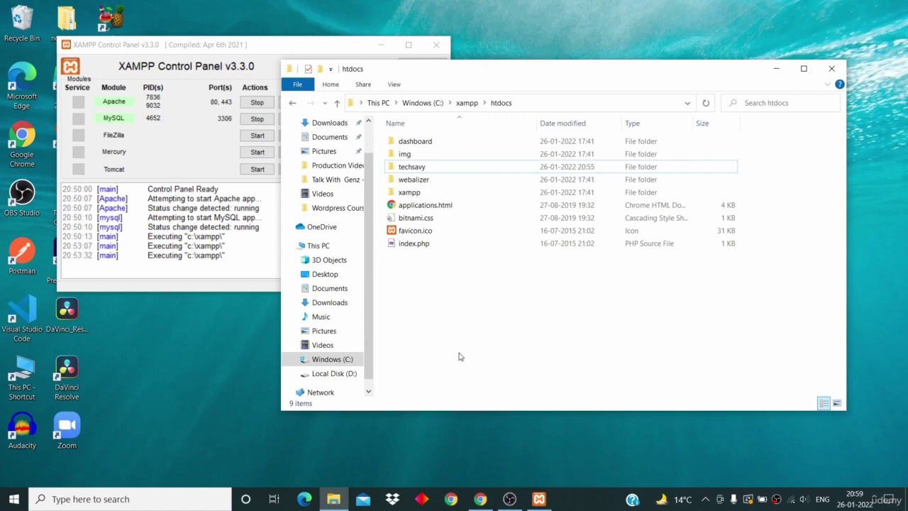
pyautogui.click(433, 167)
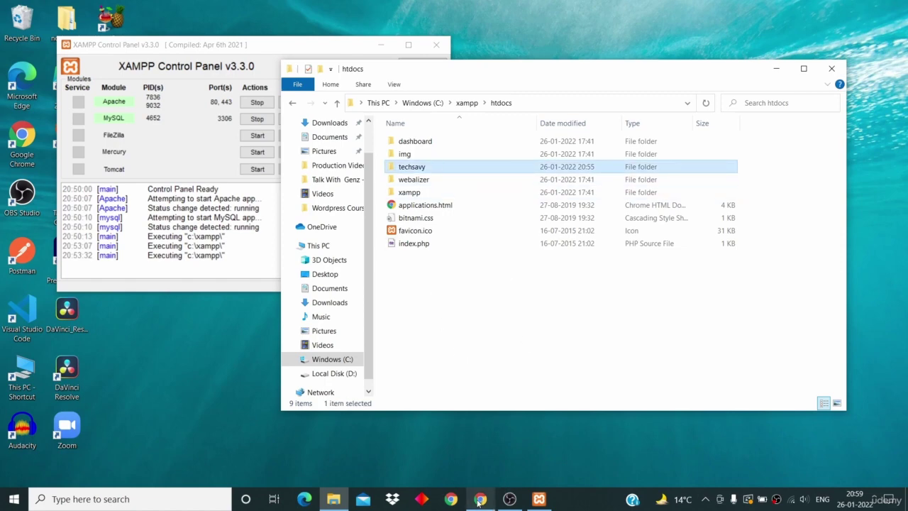
# Step: Enter localhost/techsavy in a new Chrome tab, checking the folder name in htdocs
pyautogui.click(480, 499)
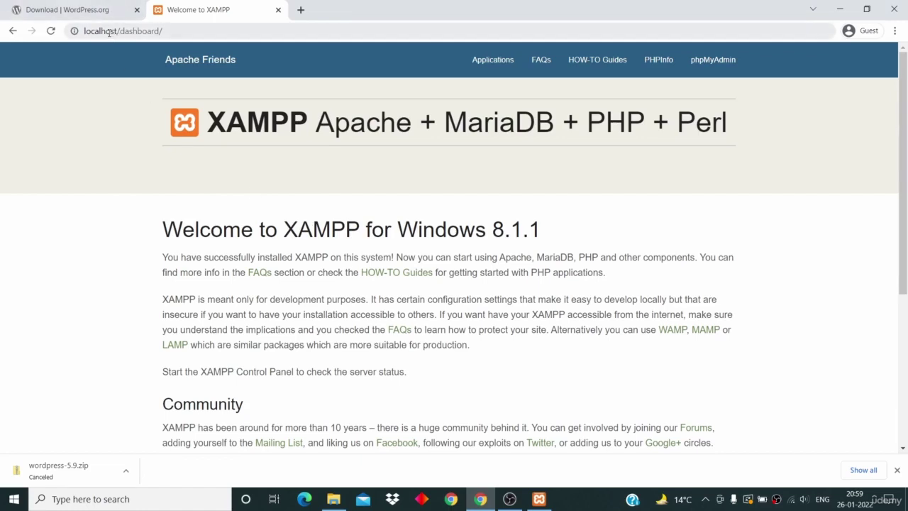
pyautogui.click(300, 9)
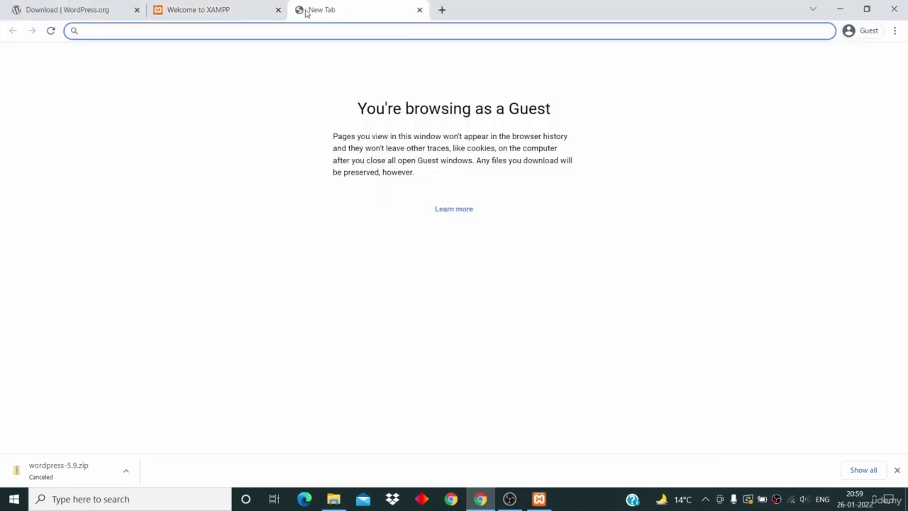
pyautogui.write('local')
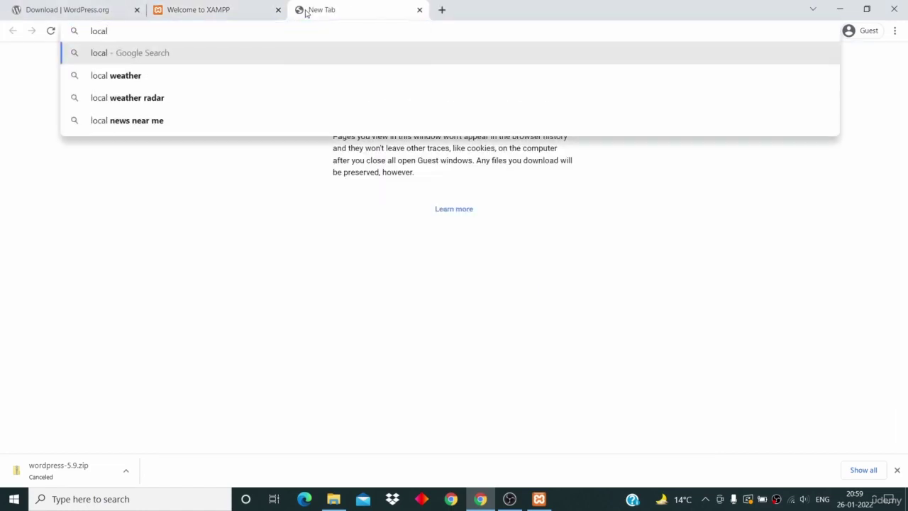
pyautogui.write('host')
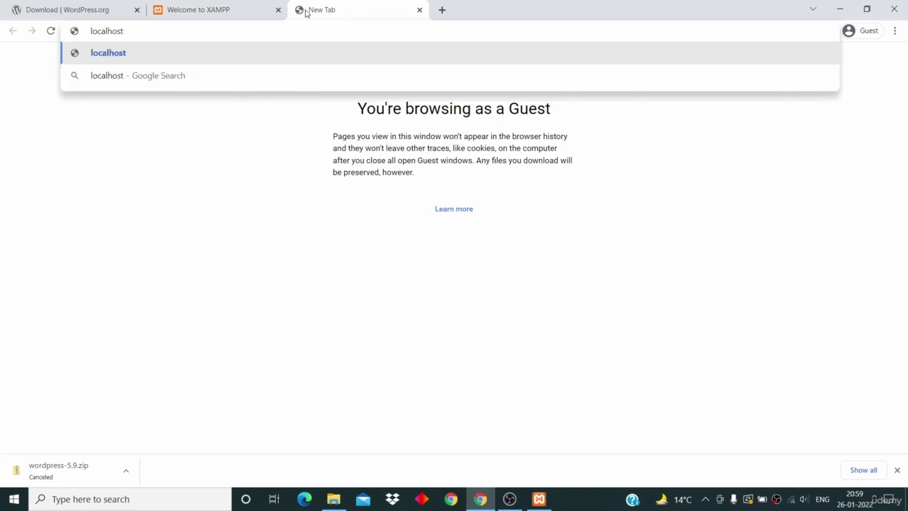
pyautogui.write('/')
pyautogui.click(333, 498)
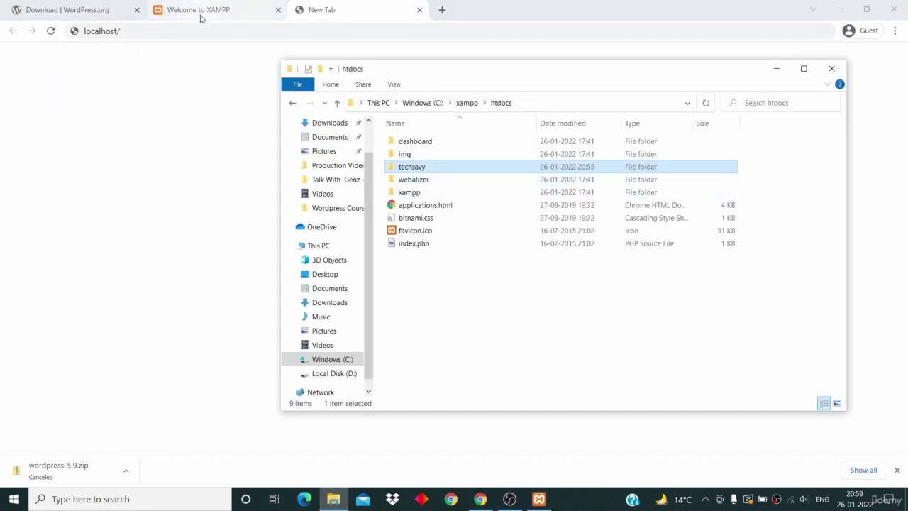
pyautogui.click(202, 31)
pyautogui.write('techsavy')
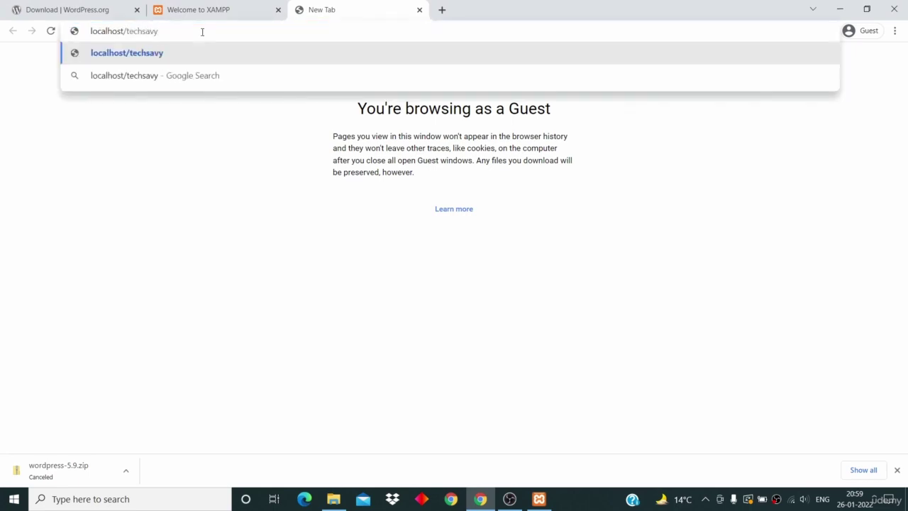
pyautogui.press('Return')
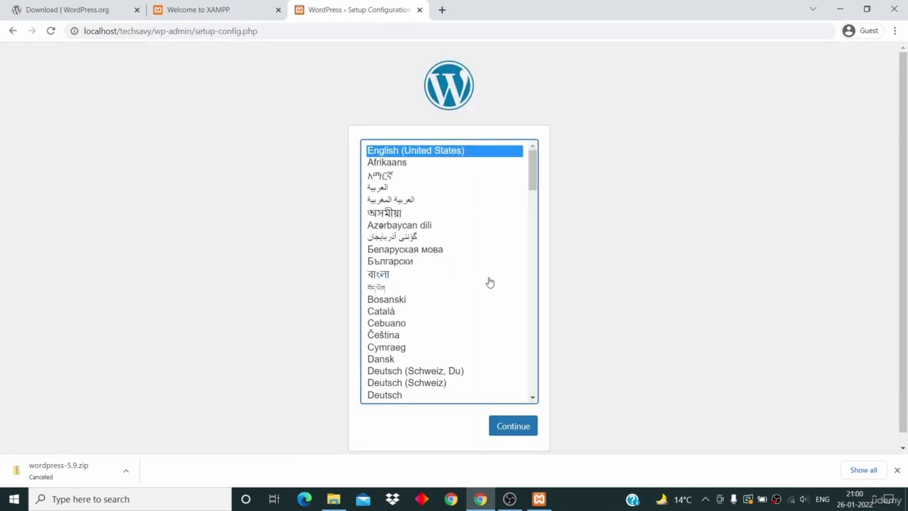
# Step: Choose English (United States) as the setup language and continue to the database form
pyautogui.click(188, 119)
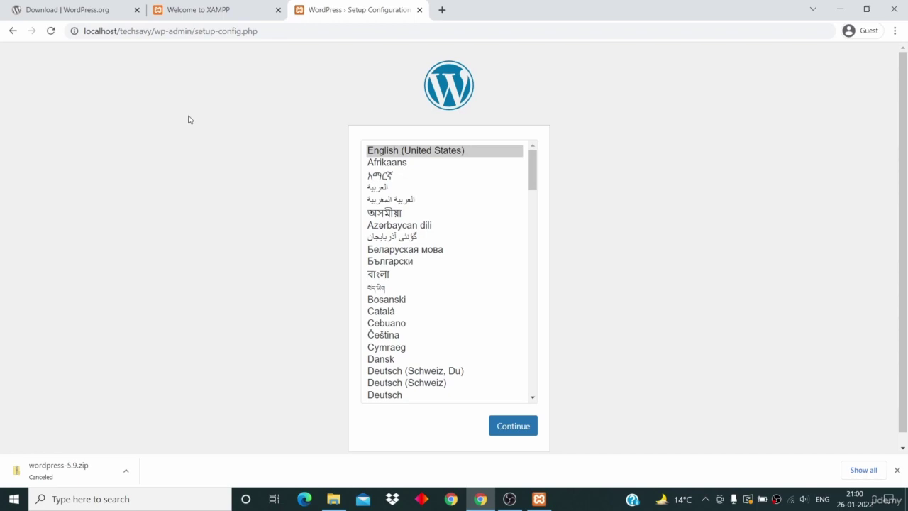
pyautogui.click(421, 149)
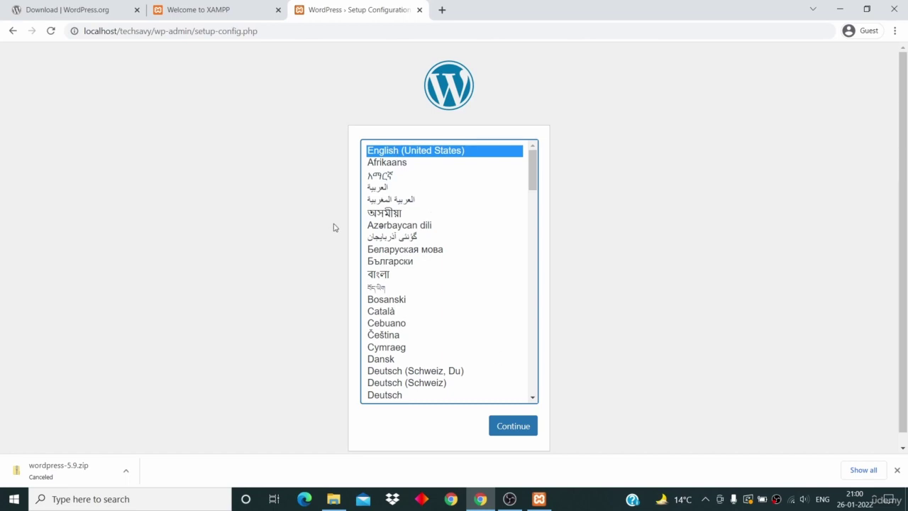
pyautogui.click(503, 428)
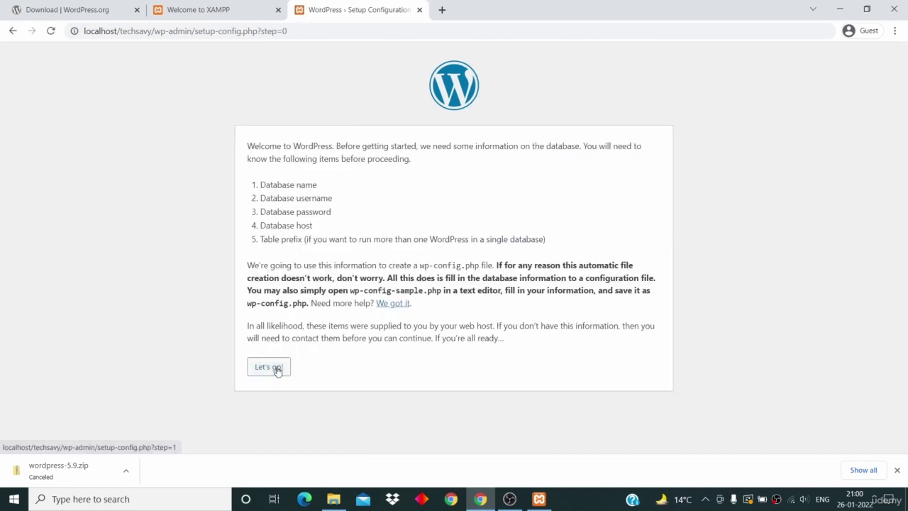
pyautogui.click(277, 371)
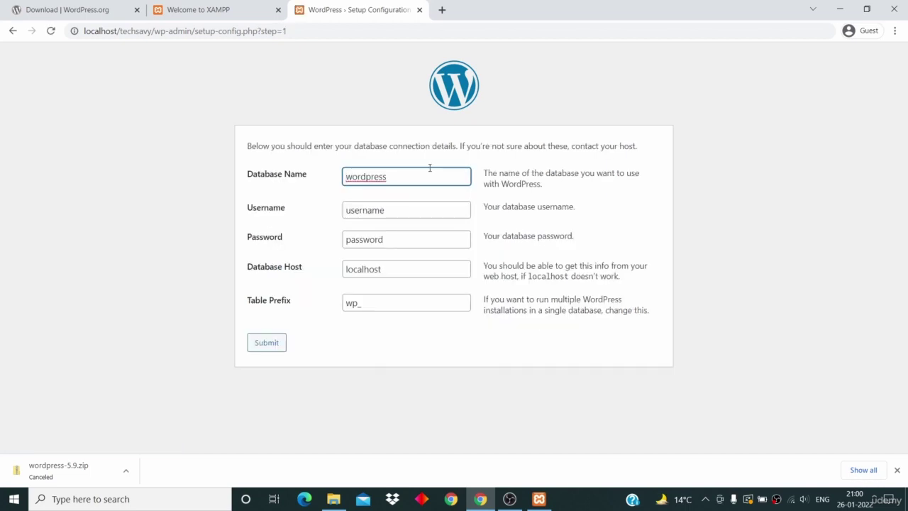
# Step: Select the default database name, username, password and localhost host values in the form
pyautogui.click(395, 174)
pyautogui.moveTo(395, 175); pyautogui.dragTo(320, 174)
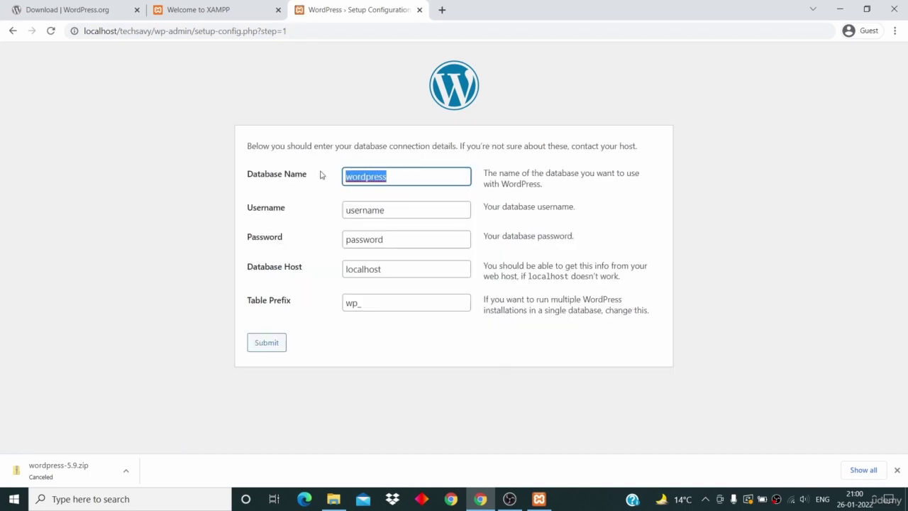
pyautogui.moveTo(406, 212); pyautogui.dragTo(312, 215)
pyautogui.moveTo(401, 239); pyautogui.dragTo(300, 243)
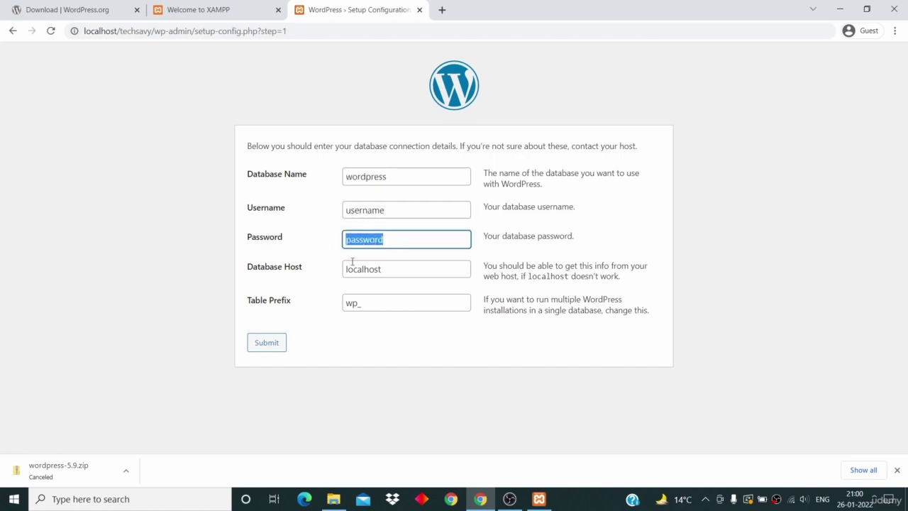
pyautogui.moveTo(386, 269); pyautogui.dragTo(323, 268)
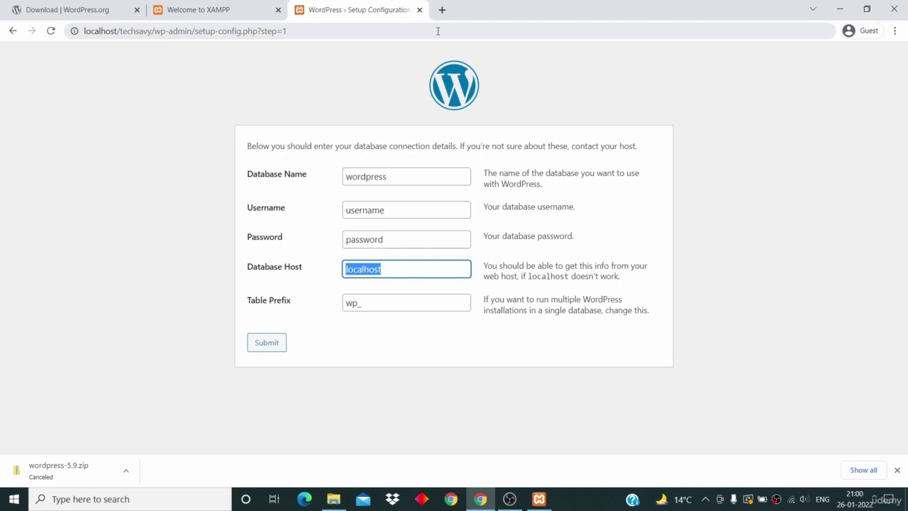
# Step: Load localhost/phpmyadmin in a new tab
pyautogui.hotkey('ctrl', 't')
pyautogui.write('local')
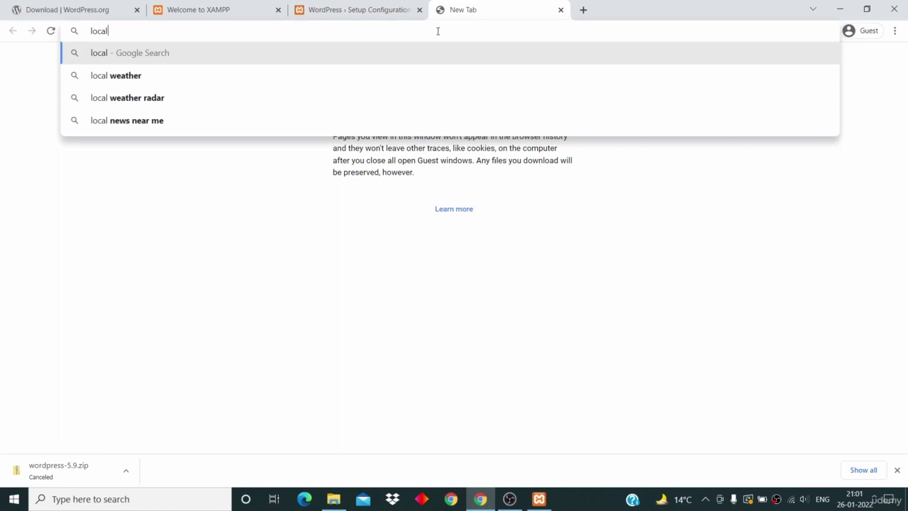
pyautogui.write('host/')
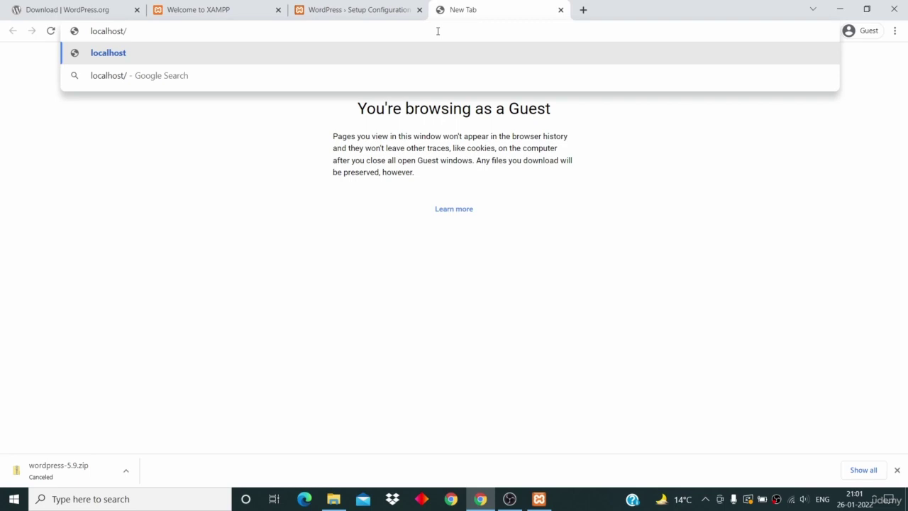
pyautogui.write('phpmyadmin')
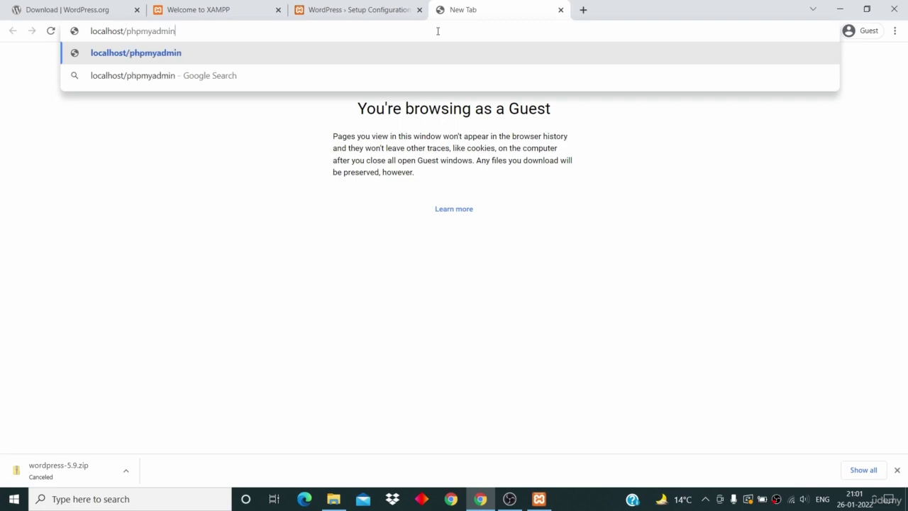
pyautogui.press('Return')
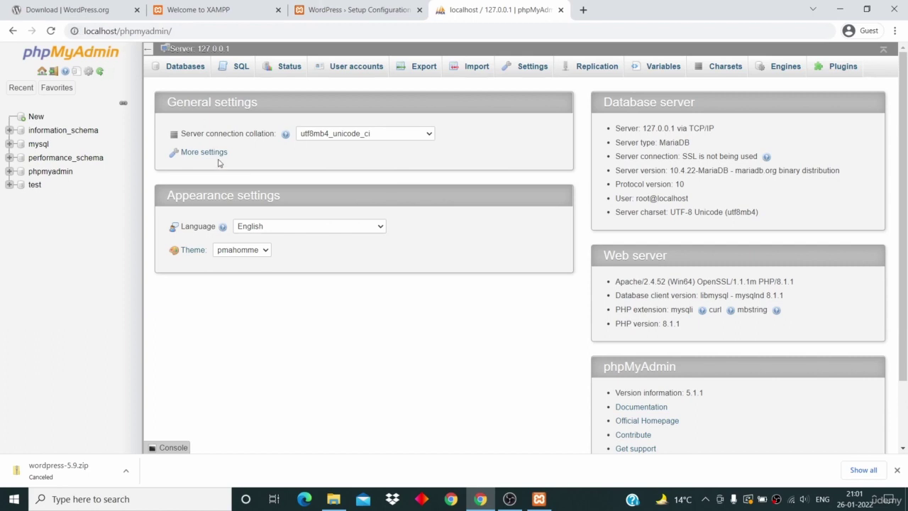
# Step: Create the techsavy database under Databases, then return to the WordPress form
pyautogui.click(184, 66)
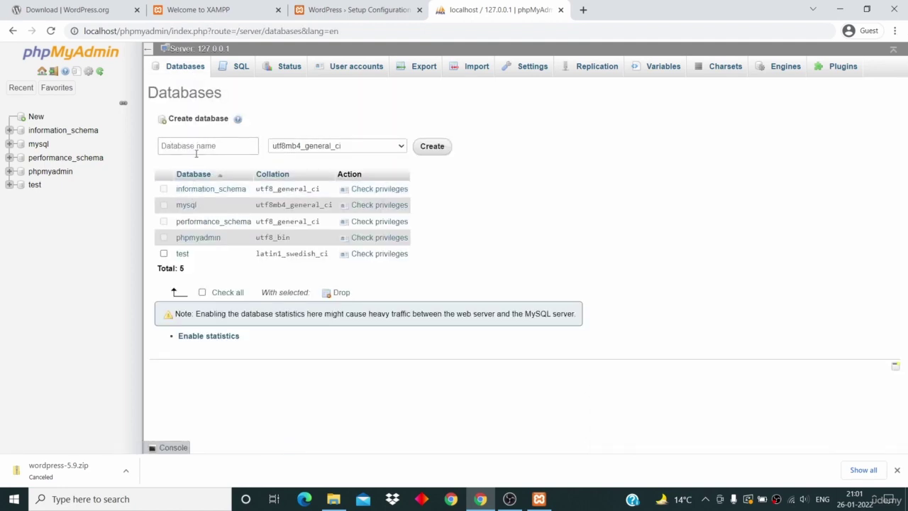
pyautogui.click(184, 146)
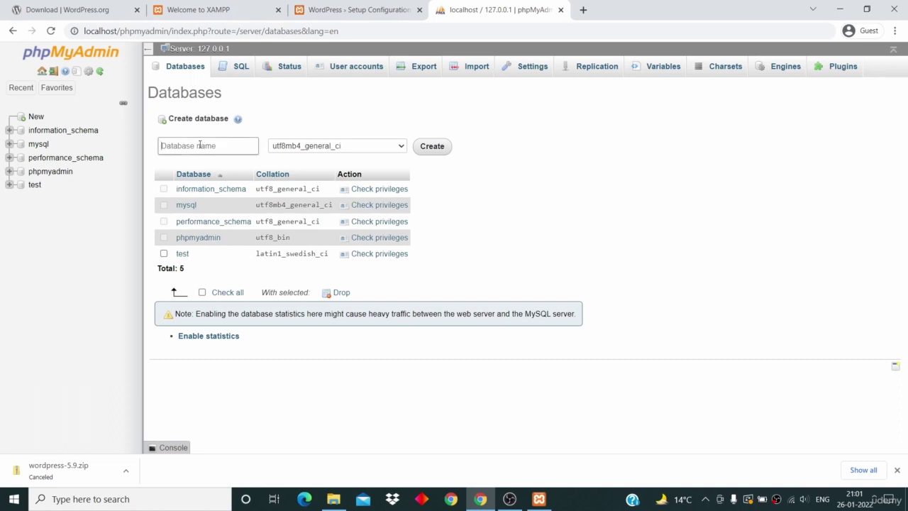
pyautogui.write('techsavy')
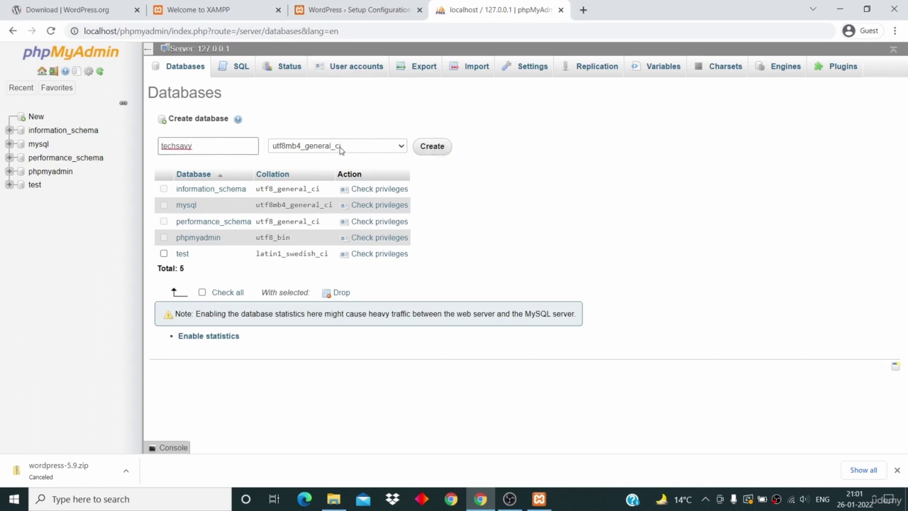
pyautogui.doubleClick(207, 145)
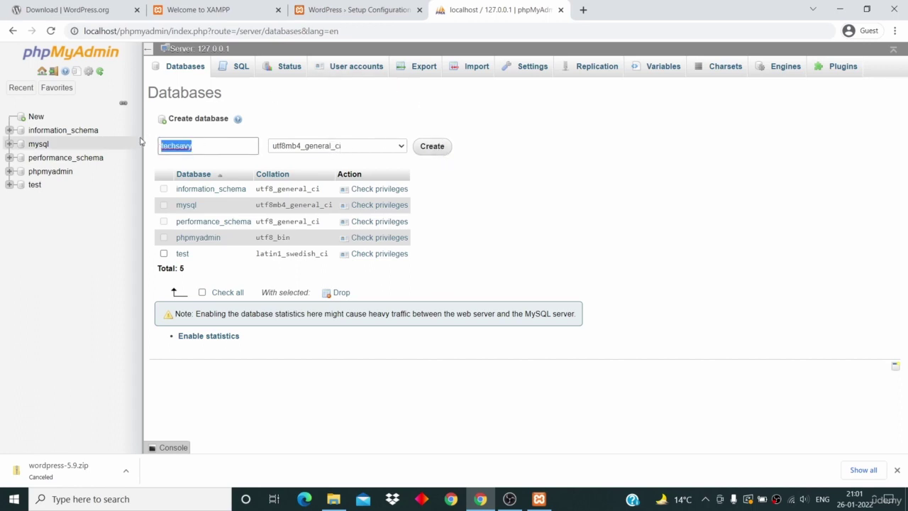
pyautogui.click(440, 147)
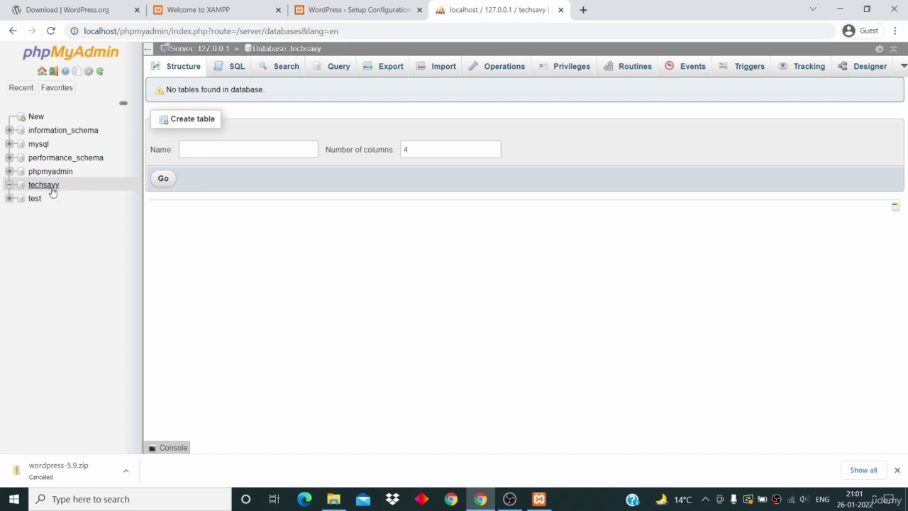
pyautogui.click(330, 8)
# Step: Replace the WordPress Database Name 'wordpress' with techsavy
pyautogui.click(401, 175)
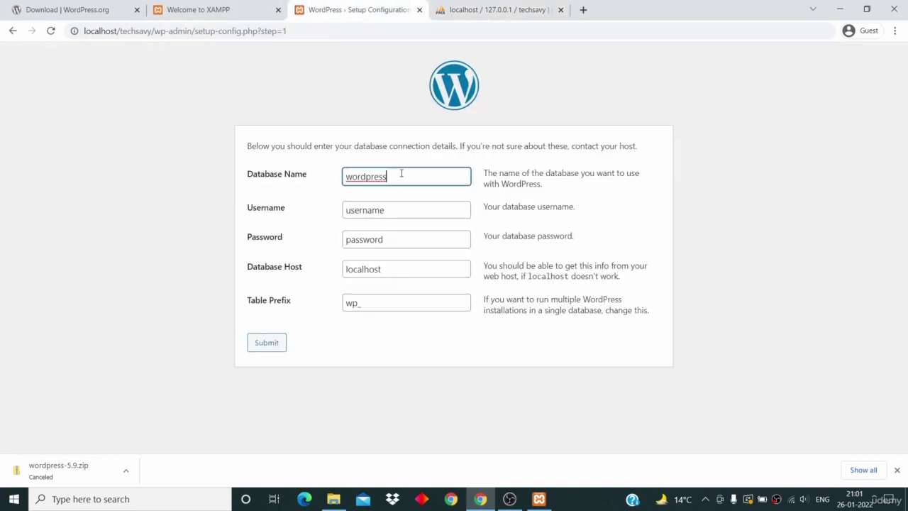
pyautogui.hotkey('ctrl', 'a')
pyautogui.write('techsavy')
# Step: Check in phpMyAdmin's User accounts overview that root has no password
pyautogui.click(484, 13)
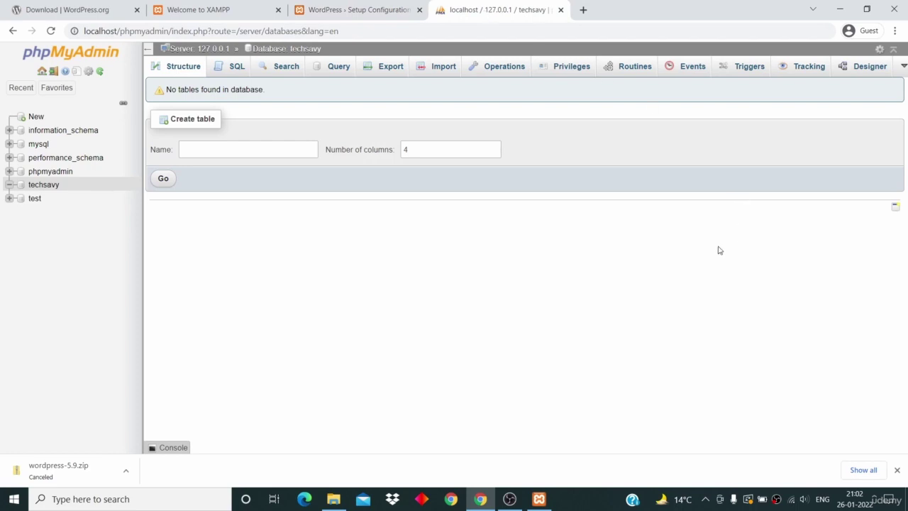
pyautogui.click(94, 56)
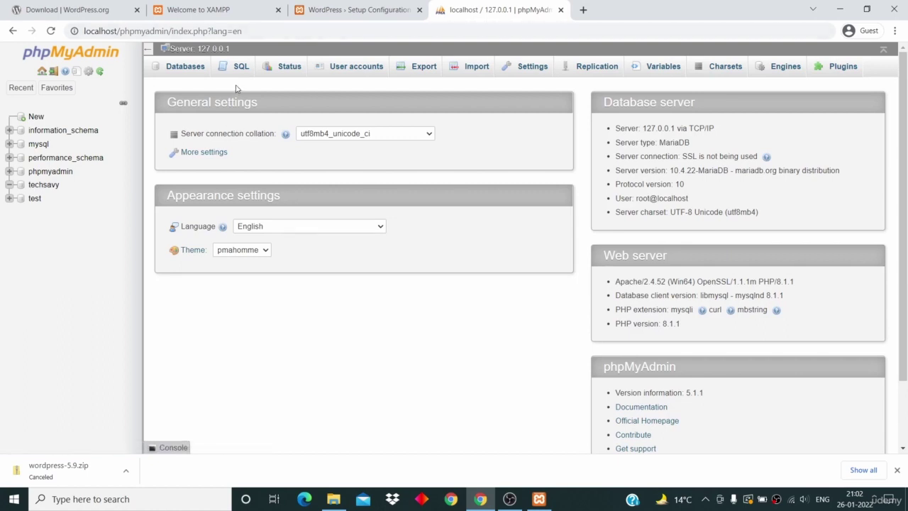
pyautogui.click(349, 69)
pyautogui.moveTo(213, 304); pyautogui.dragTo(423, 293)
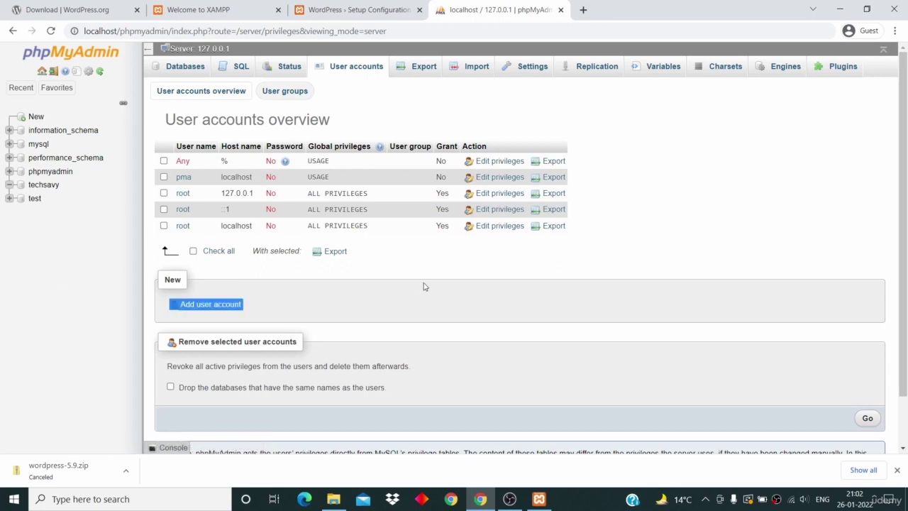
pyautogui.click(429, 266)
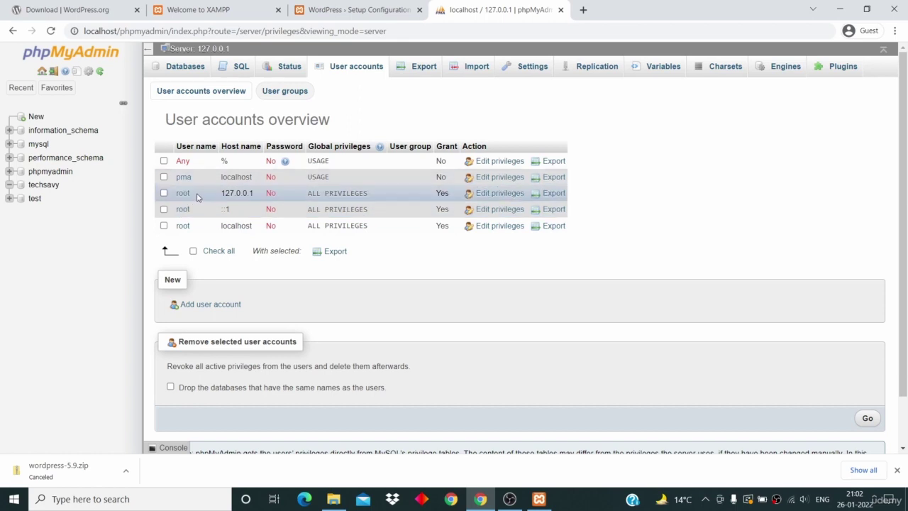
pyautogui.moveTo(198, 198); pyautogui.dragTo(174, 197)
pyautogui.moveTo(282, 194); pyautogui.dragTo(268, 194)
# Step: Enter root as the database username, leave the password blank, and submit the connection details
pyautogui.click(357, 10)
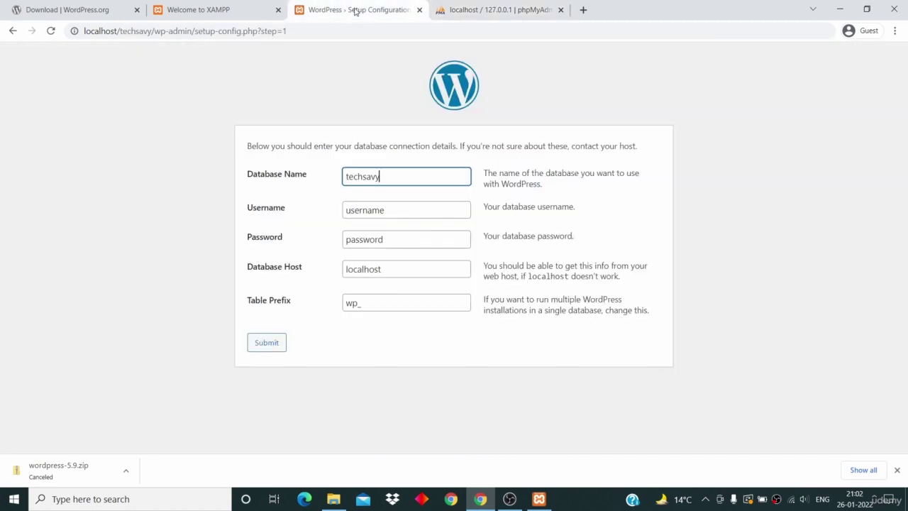
pyautogui.doubleClick(360, 210)
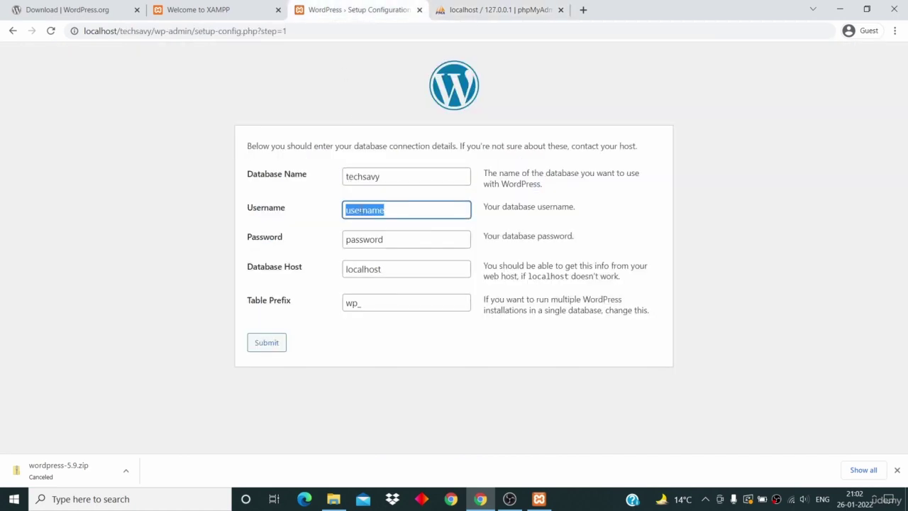
pyautogui.write('root')
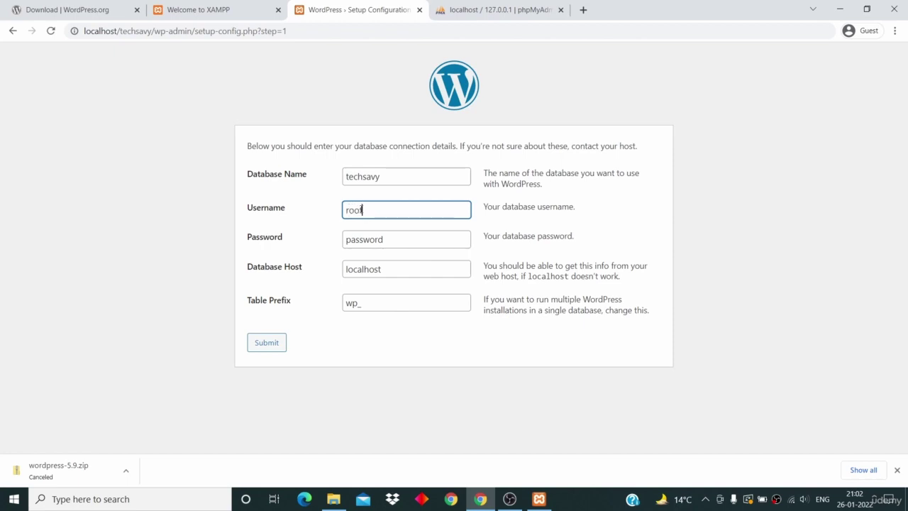
pyautogui.doubleClick(369, 240)
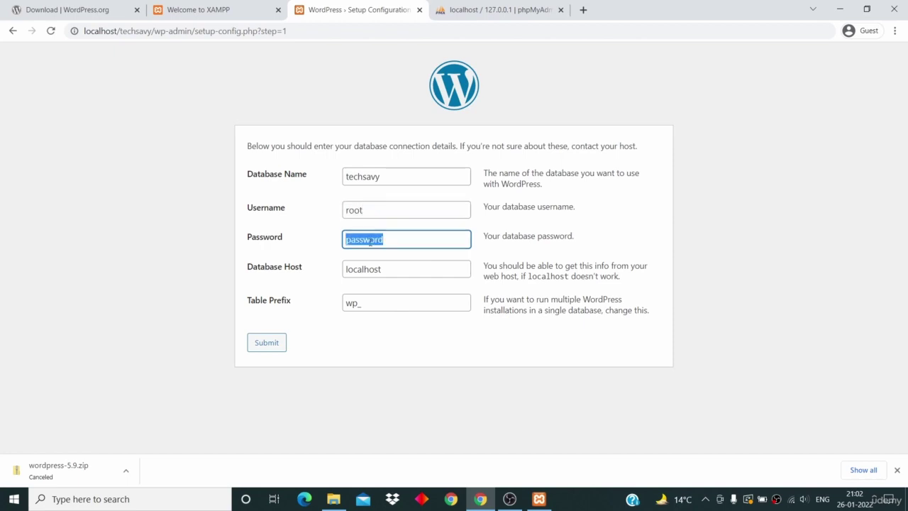
pyautogui.press('BackSpace')
pyautogui.click(259, 345)
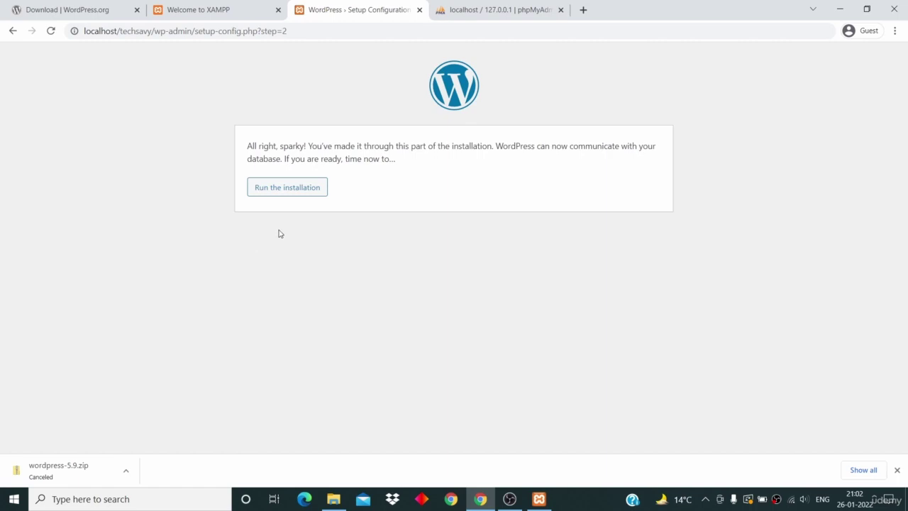
# Step: Run the installation and enter site title TechSavy and an admin username
pyautogui.click(295, 189)
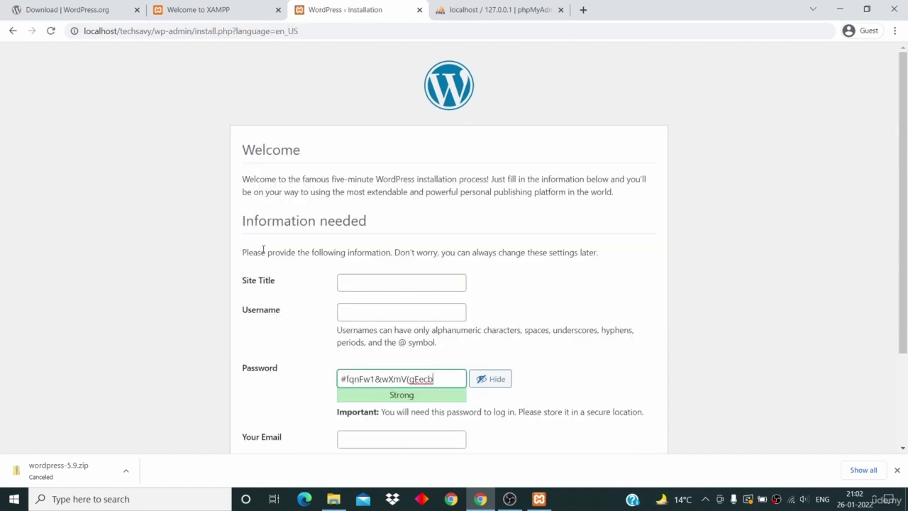
pyautogui.scroll(-1, 263, 250)
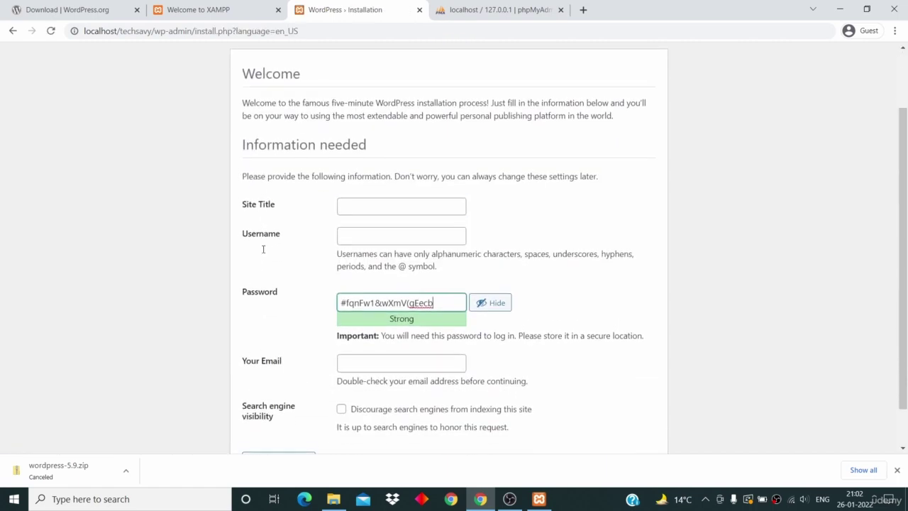
pyautogui.click(353, 199)
pyautogui.write('TechSavy')
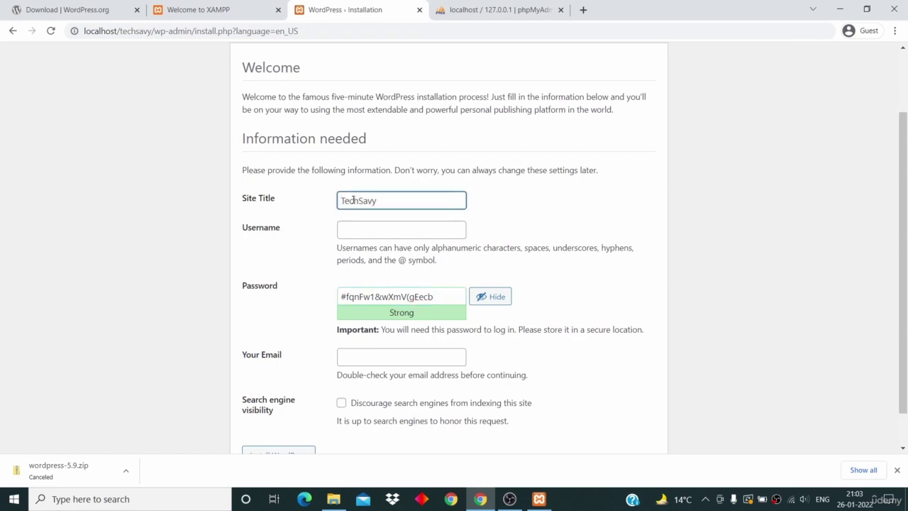
pyautogui.scroll(-1, 353, 200)
pyautogui.click(369, 198)
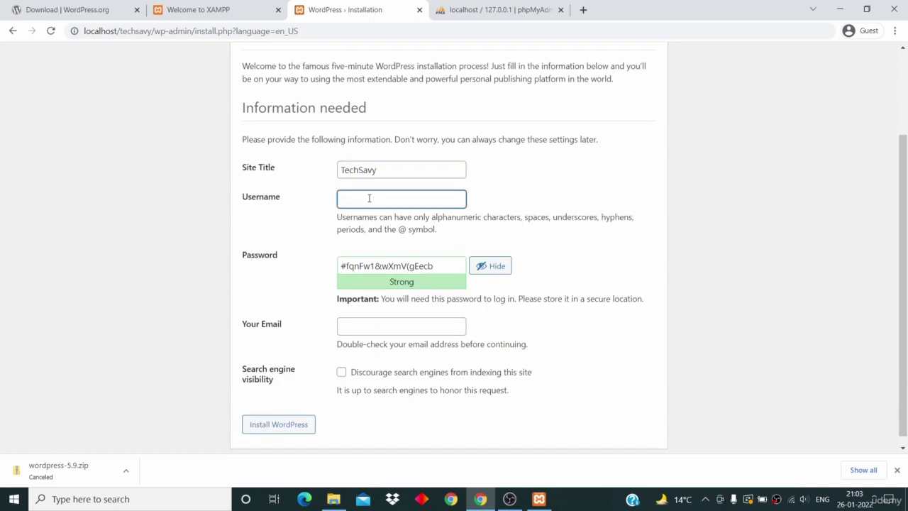
pyautogui.write('shubham')
# Step: Replace the generated password with a simple one and confirm use of a weak password
pyautogui.moveTo(433, 267); pyautogui.dragTo(409, 267)
pyautogui.press('BackSpace')
pyautogui.press('BackSpace')
pyautogui.press('BackSpace')
pyautogui.press('BackSpace')
pyautogui.press('BackSpace')
pyautogui.press('BackSpace')
pyautogui.press('BackSpace')
pyautogui.press('BackSpace')
pyautogui.press('BackSpace')
pyautogui.press('BackSpace')
pyautogui.press('BackSpace')
pyautogui.press('BackSpace')
pyautogui.press('BackSpace')
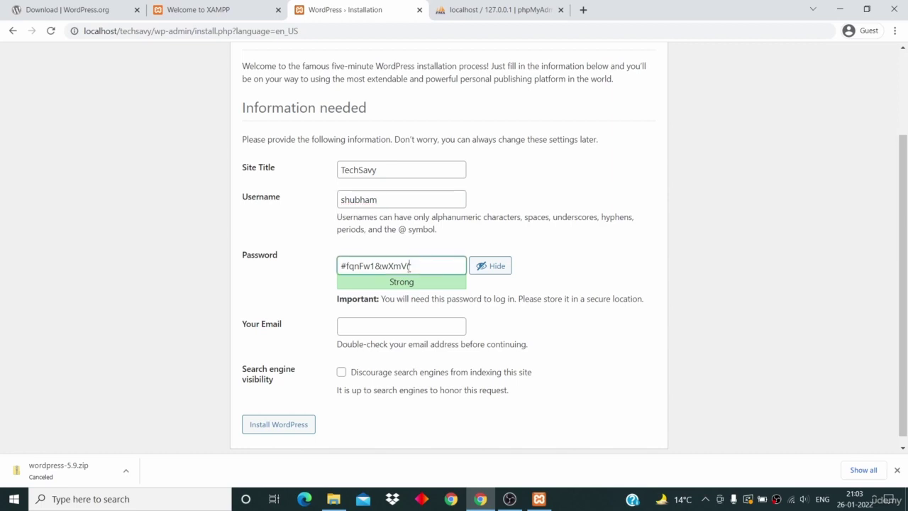
pyautogui.write('12')
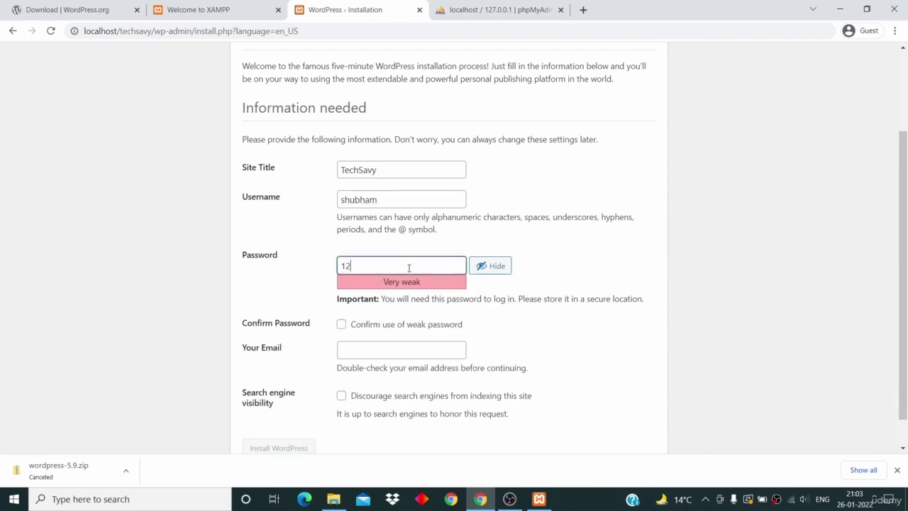
pyautogui.write('345678')
pyautogui.click(342, 325)
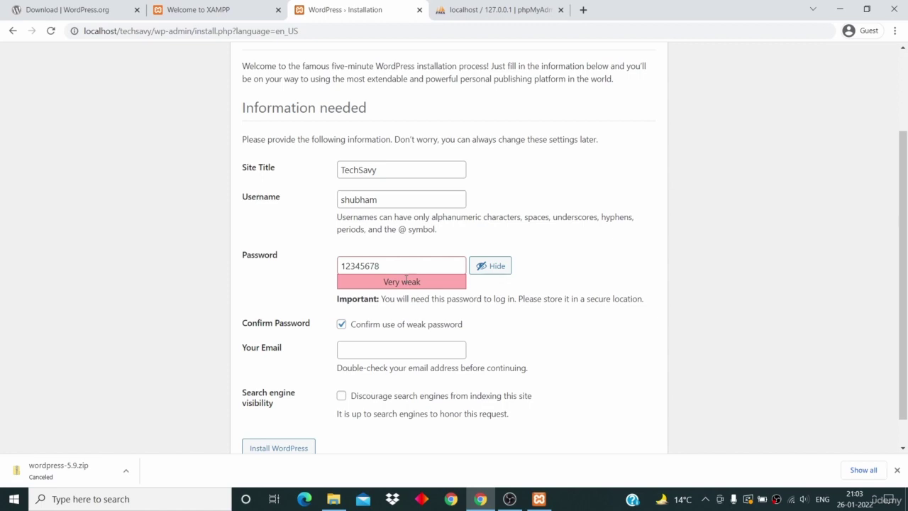
pyautogui.moveTo(399, 270); pyautogui.dragTo(310, 260)
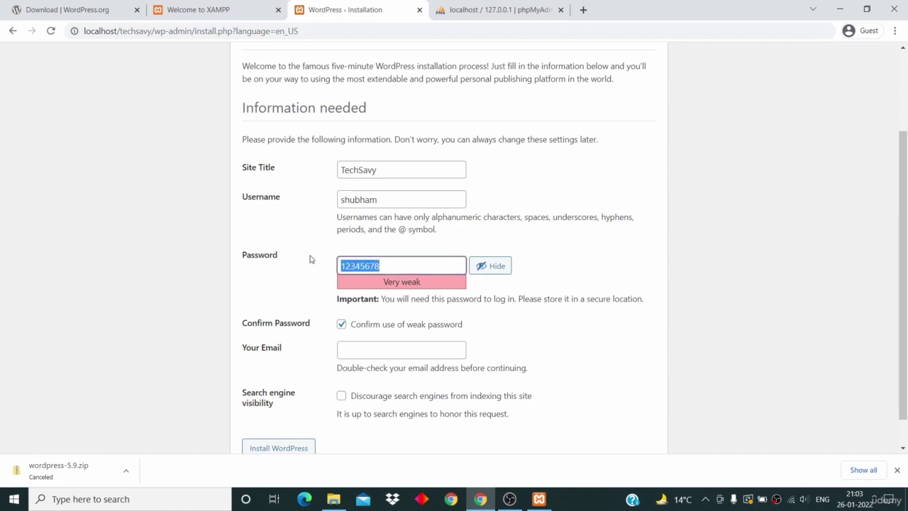
# Step: Fill in the admin e-mail address, correcting a typo, and install WordPress
pyautogui.scroll(-1, 310, 260)
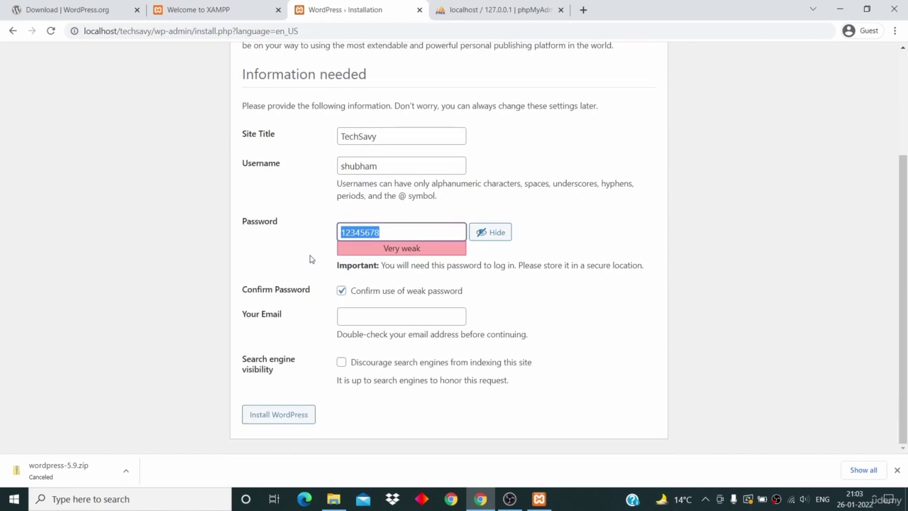
pyautogui.click(354, 320)
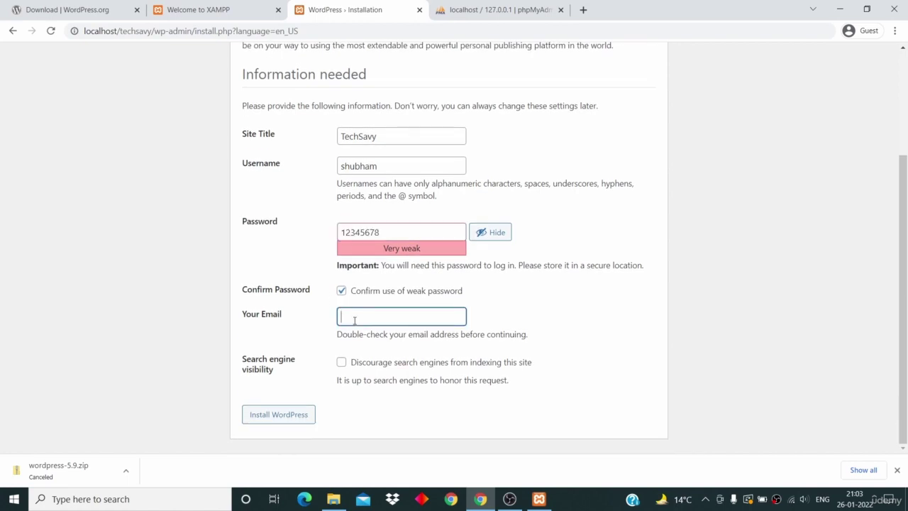
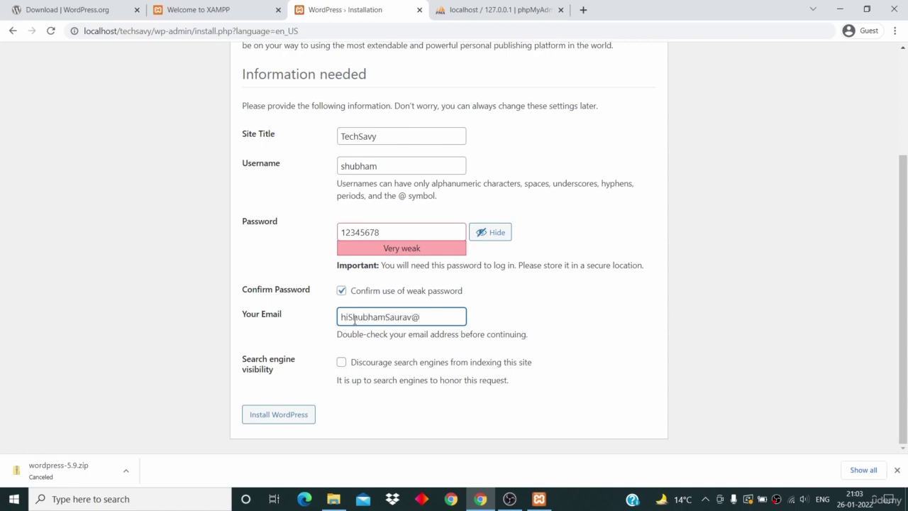
pyautogui.write('m')
pyautogui.click(503, 321)
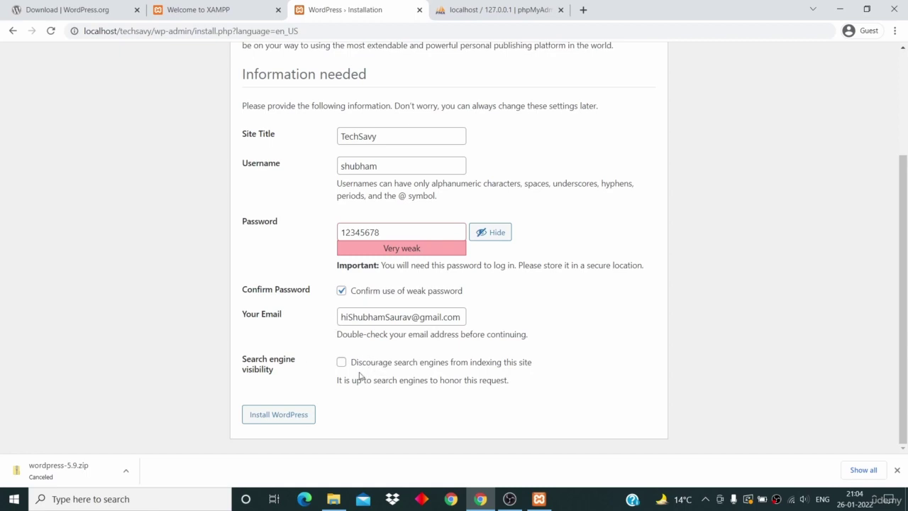
pyautogui.click(298, 419)
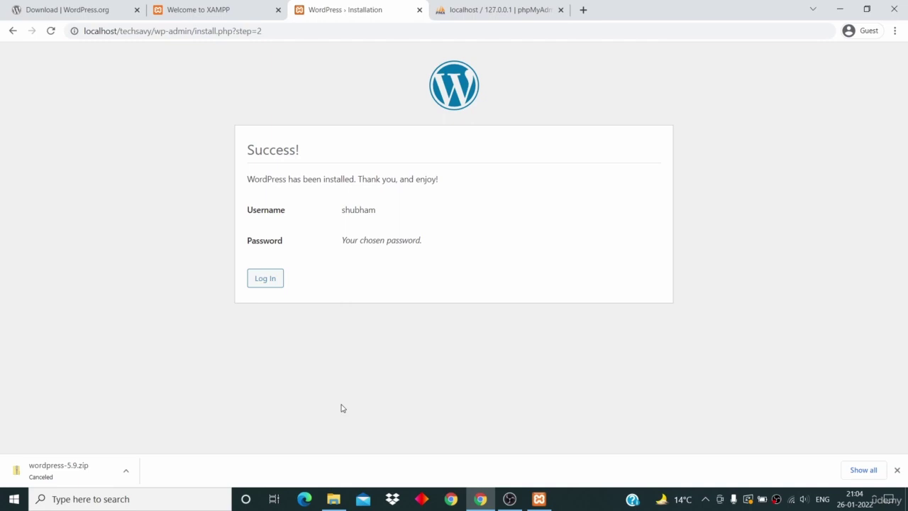
# Step: Continue to the login page, then load localhost/techsavy in a new tab and browse the site
pyautogui.click(265, 282)
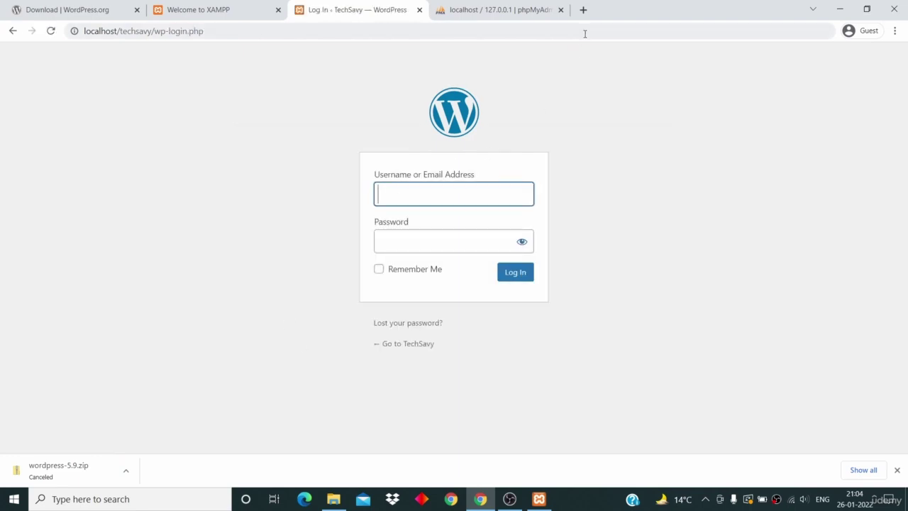
pyautogui.click(583, 9)
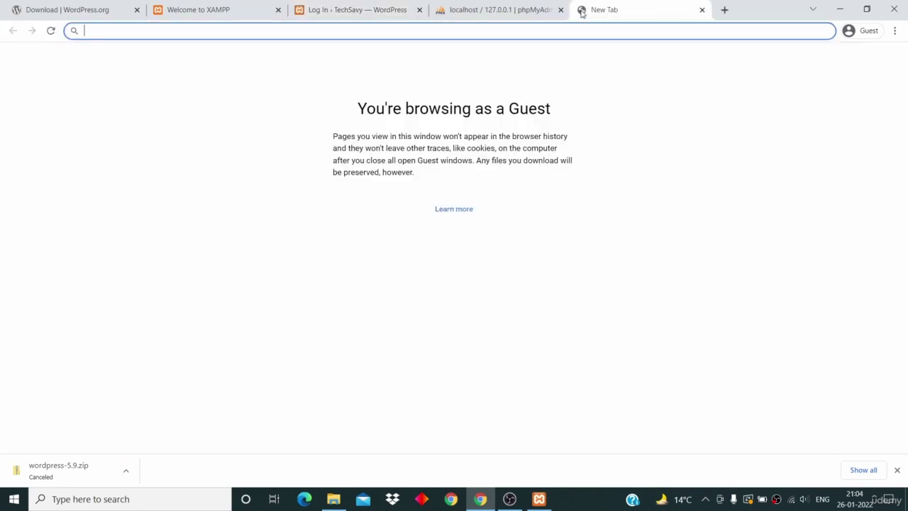
pyautogui.write('local')
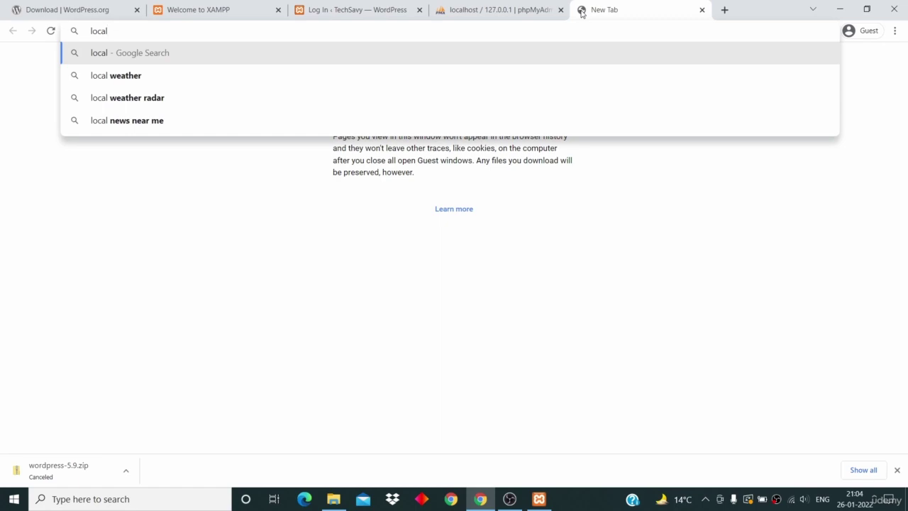
pyautogui.write('host')
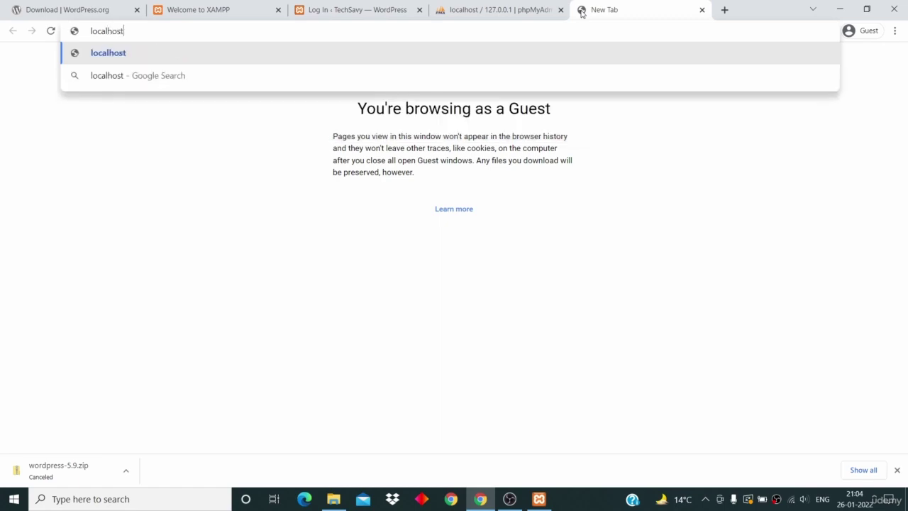
pyautogui.write('/techsav')
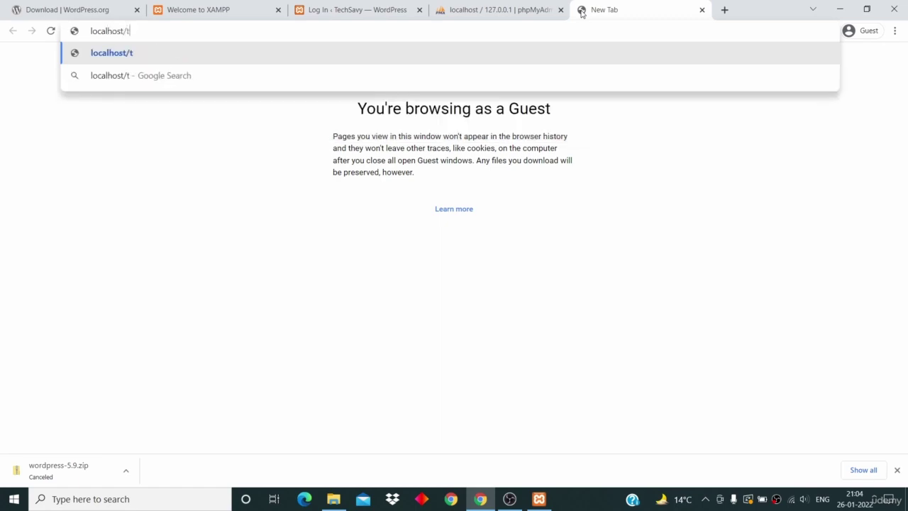
pyautogui.write('y')
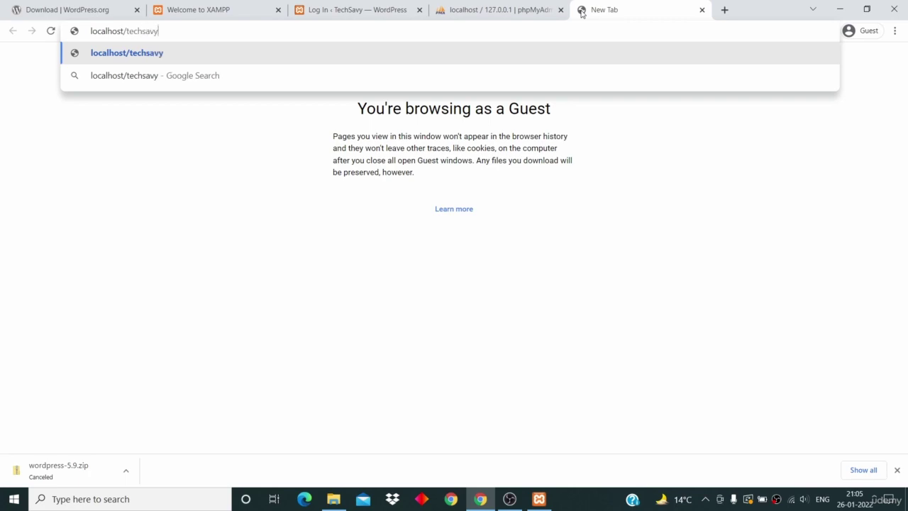
pyautogui.press('Return')
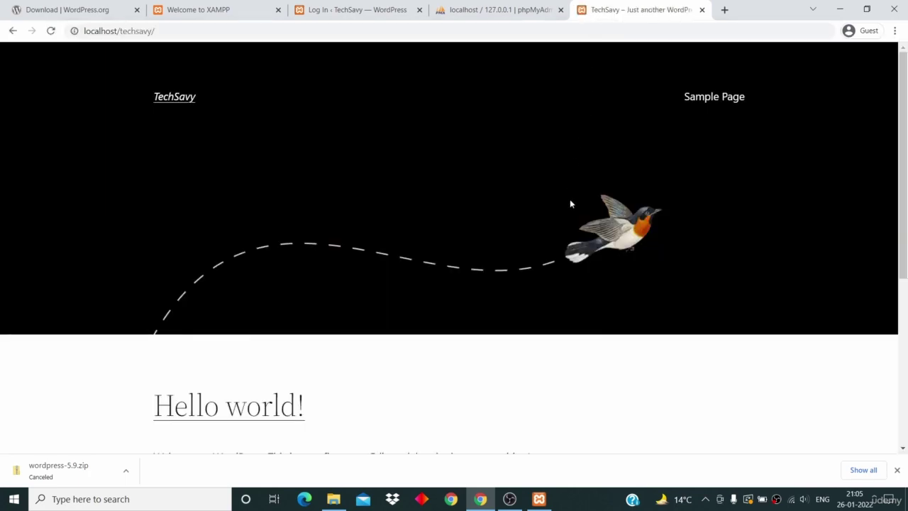
pyautogui.scroll(-5, 571, 203)
pyautogui.scroll(5, 571, 204)
pyautogui.scroll(-5, 570, 204)
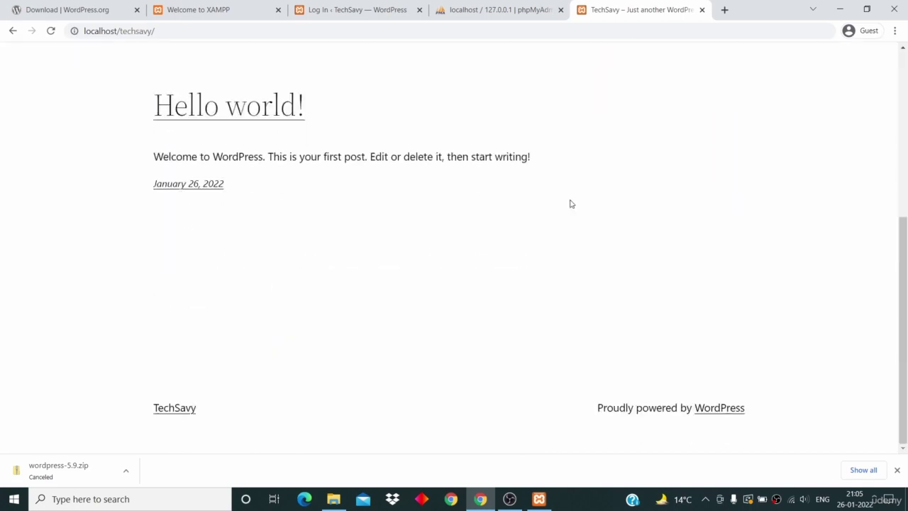
pyautogui.scroll(5, 569, 204)
pyautogui.scroll(-1, 273, 139)
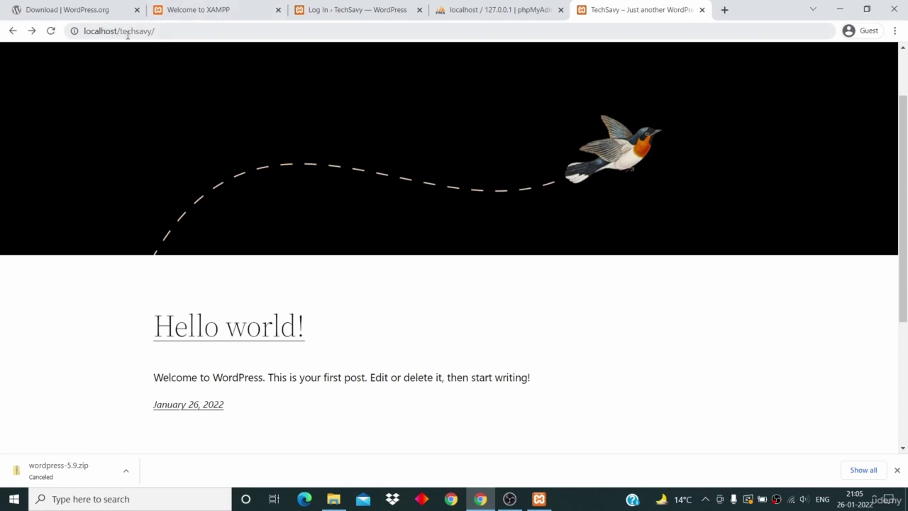
# Step: Go to localhost/techsavy/wp-admin and log in with the admin username and password
pyautogui.click(190, 31)
pyautogui.click(205, 32)
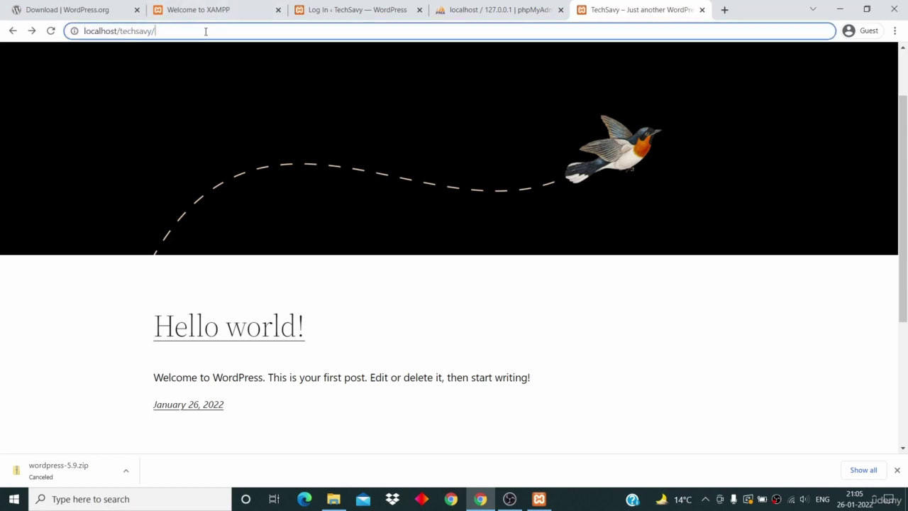
pyautogui.write('wp')
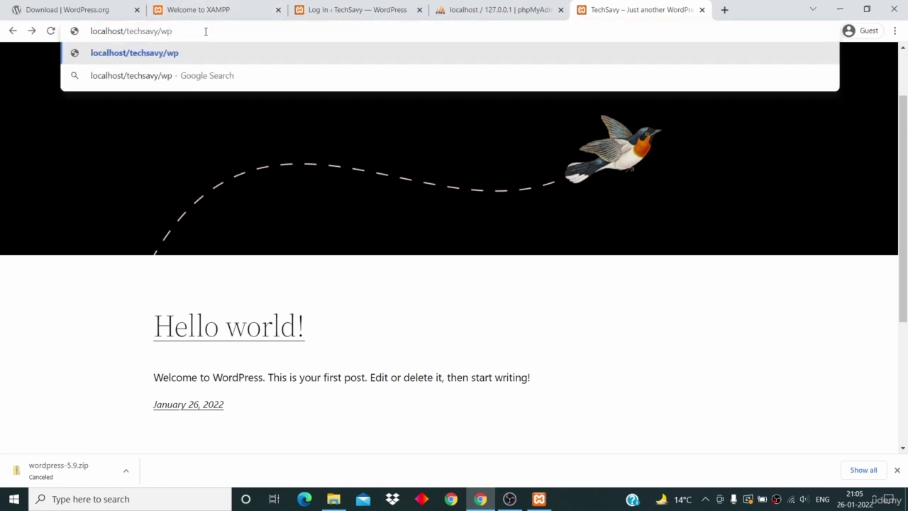
pyautogui.write('-admin')
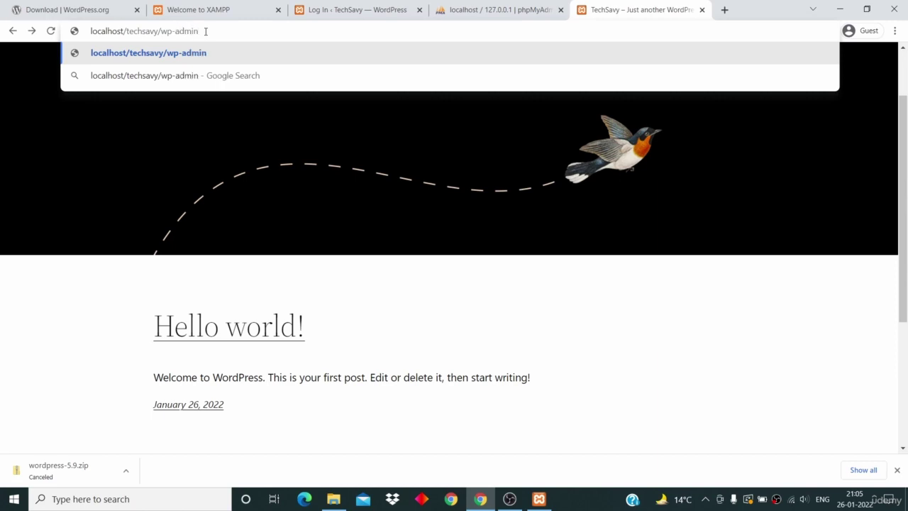
pyautogui.press('Return')
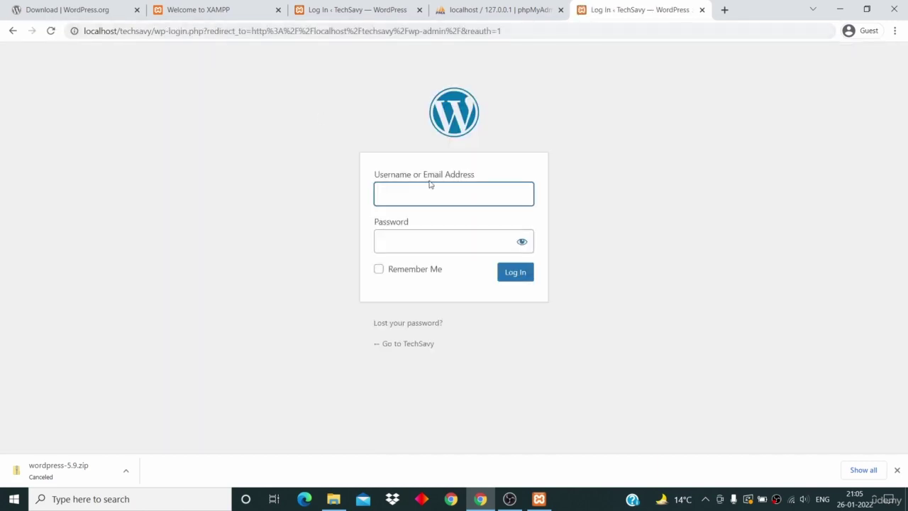
pyautogui.write('shubham')
pyautogui.press('Tab')
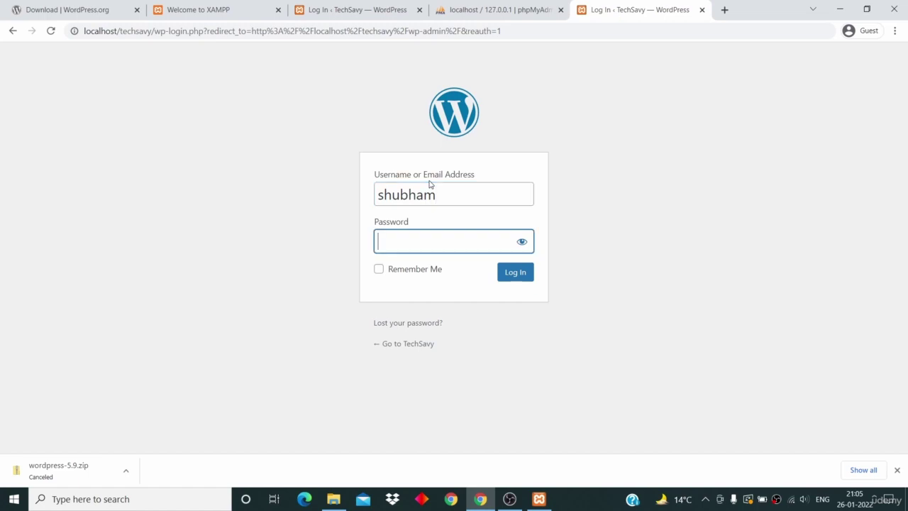
pyautogui.write('aaaaaaaa')
pyautogui.click(518, 276)
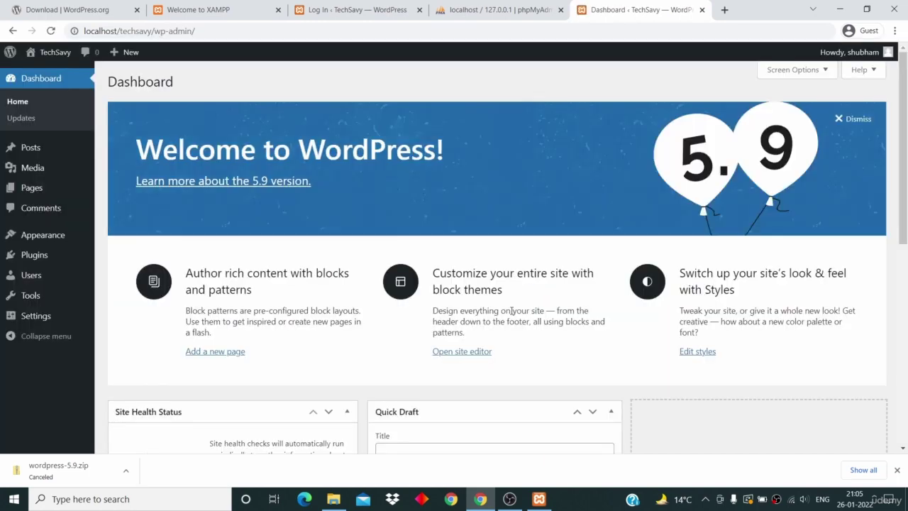
pyautogui.scroll(-7, 511, 311)
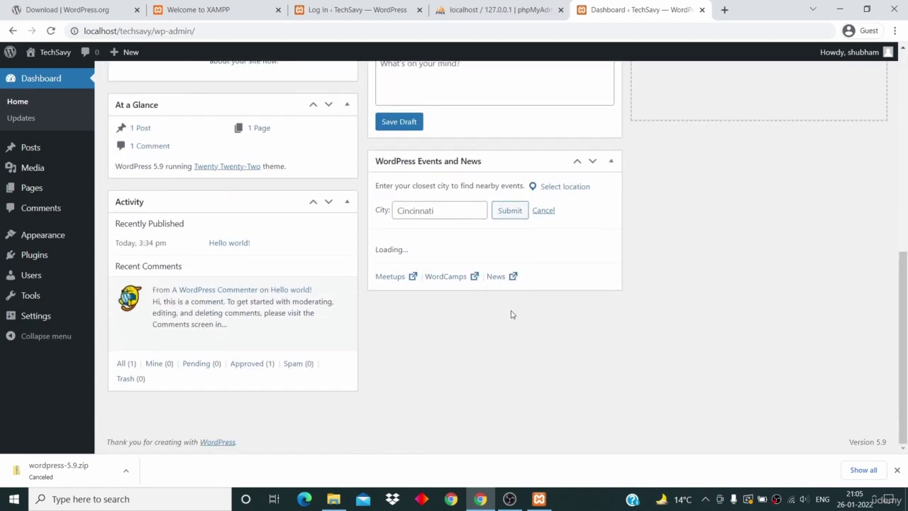
pyautogui.scroll(7, 511, 314)
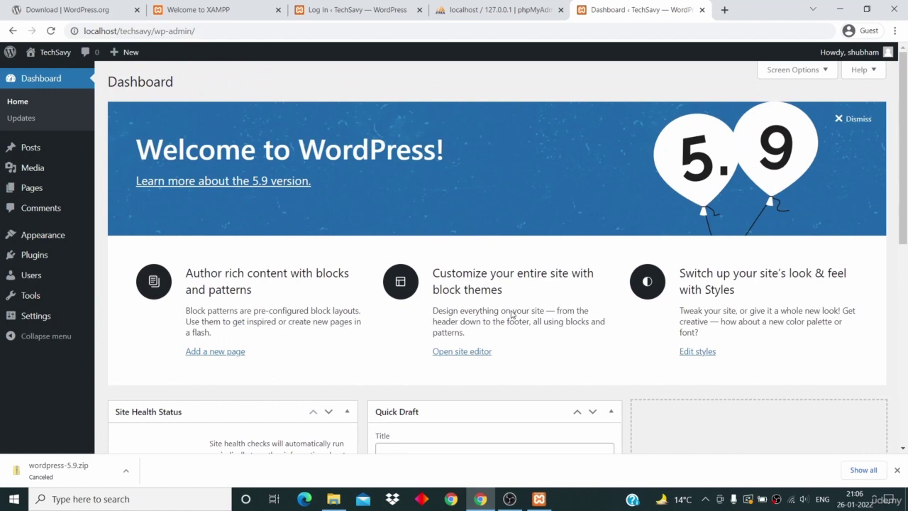